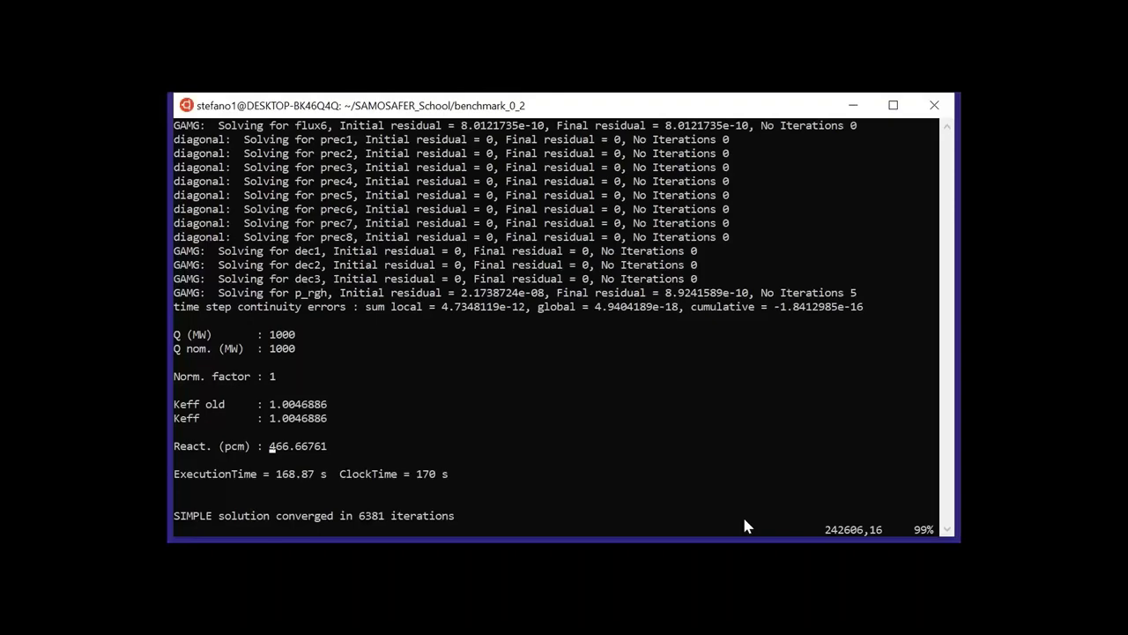
- Quit the log file without changes and launch paraFoam for the benchmark_0_2 case
{"action": "type", "text": ":q"}
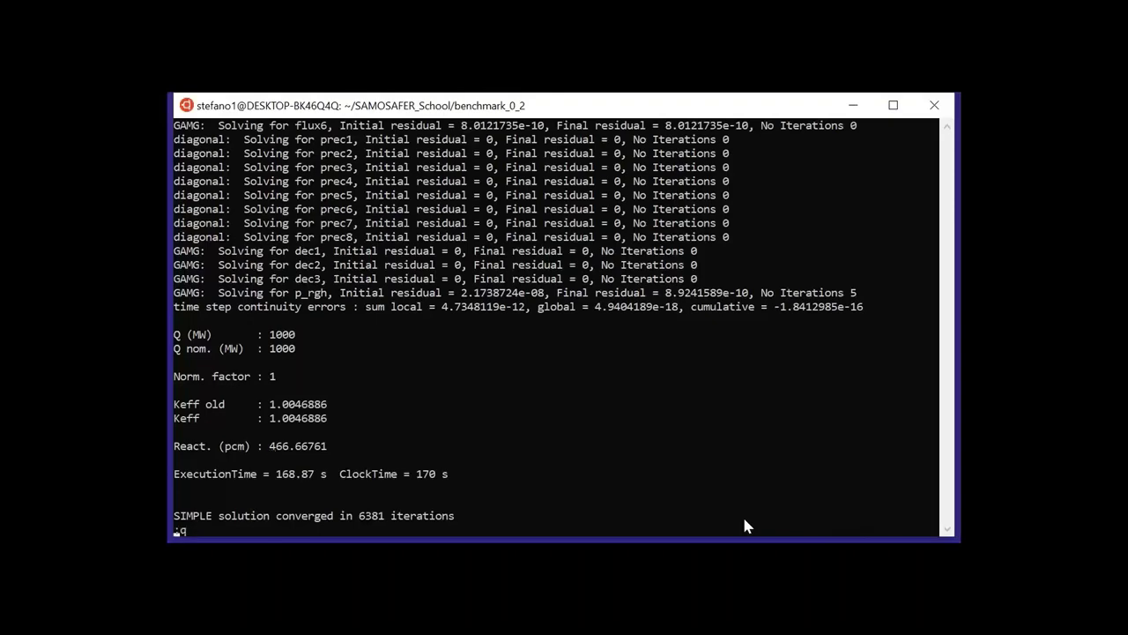
{"action": "key", "text": "Return"}
{"action": "type", "text": "paraFo"}
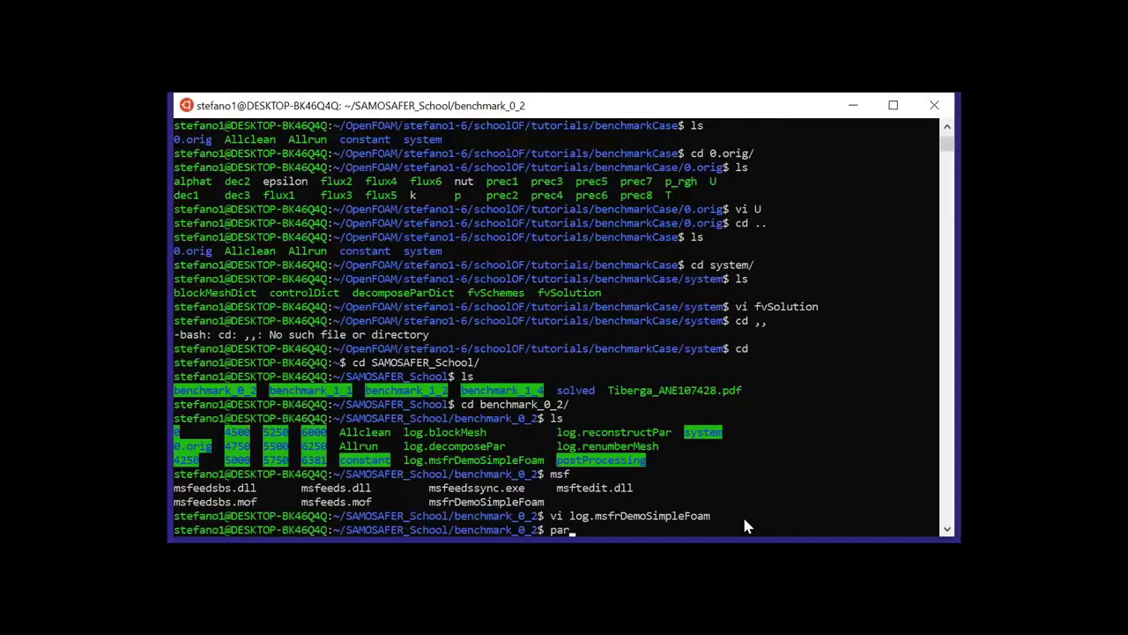
{"action": "type", "text": "am"}
{"action": "key", "text": "Return"}
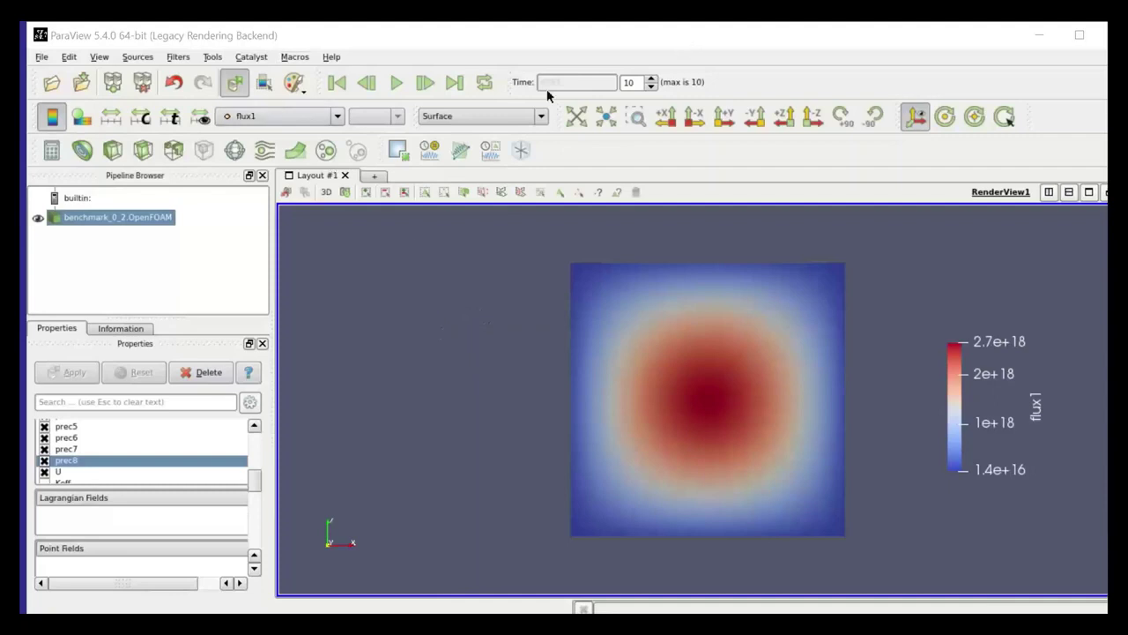
- Color the square by the point fields prec1, prec2 and prec3 in turn, moving each color legend beside the plot
{"action": "left_click", "coordinate": [277, 118]}
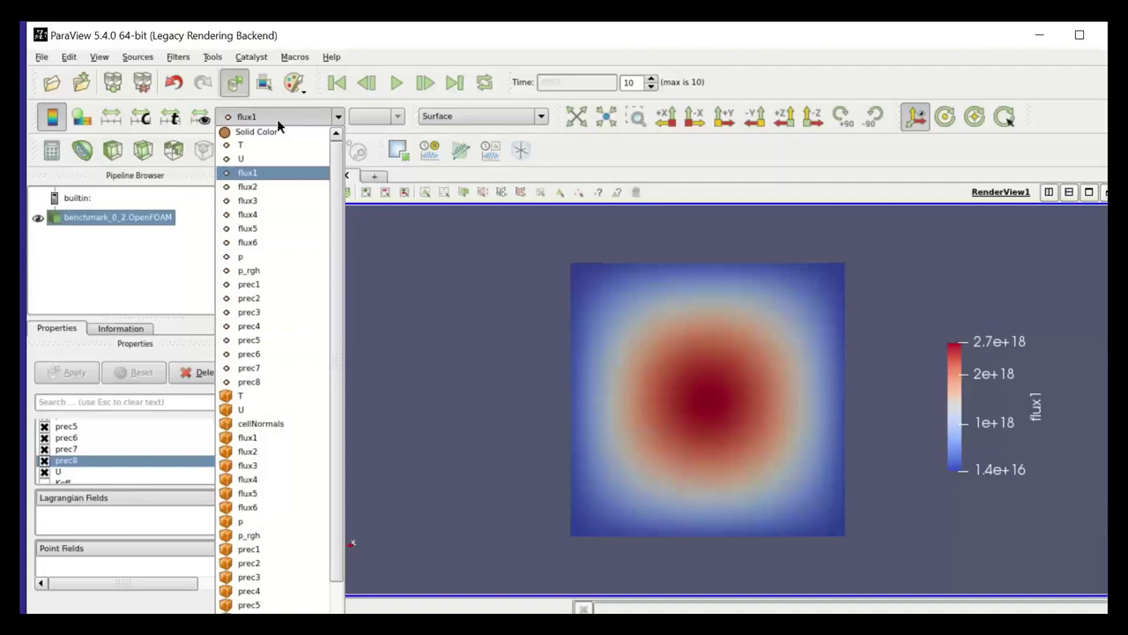
{"action": "left_click", "coordinate": [255, 284]}
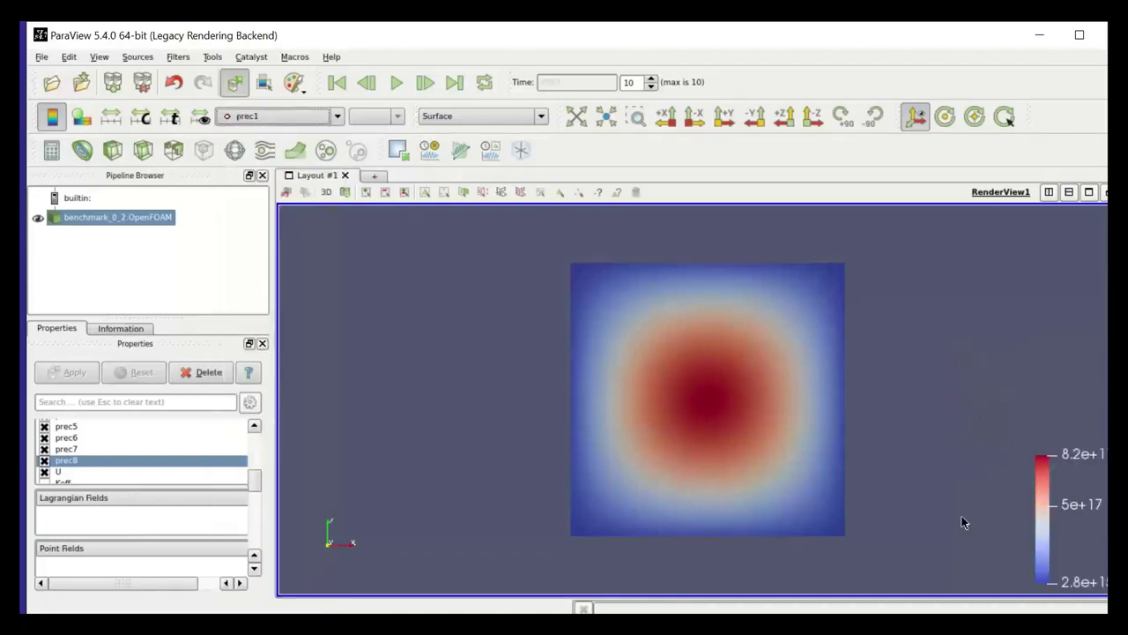
{"action": "left_click_drag", "start_coordinate": [942, 396], "coordinate": [886, 369]}
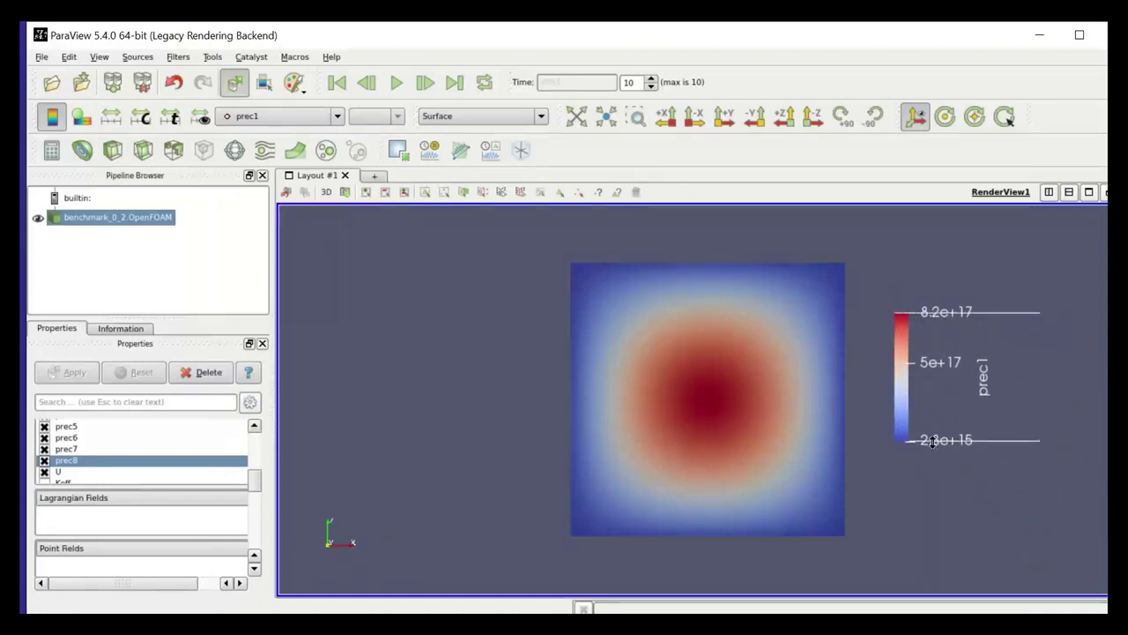
{"action": "left_click", "coordinate": [277, 115]}
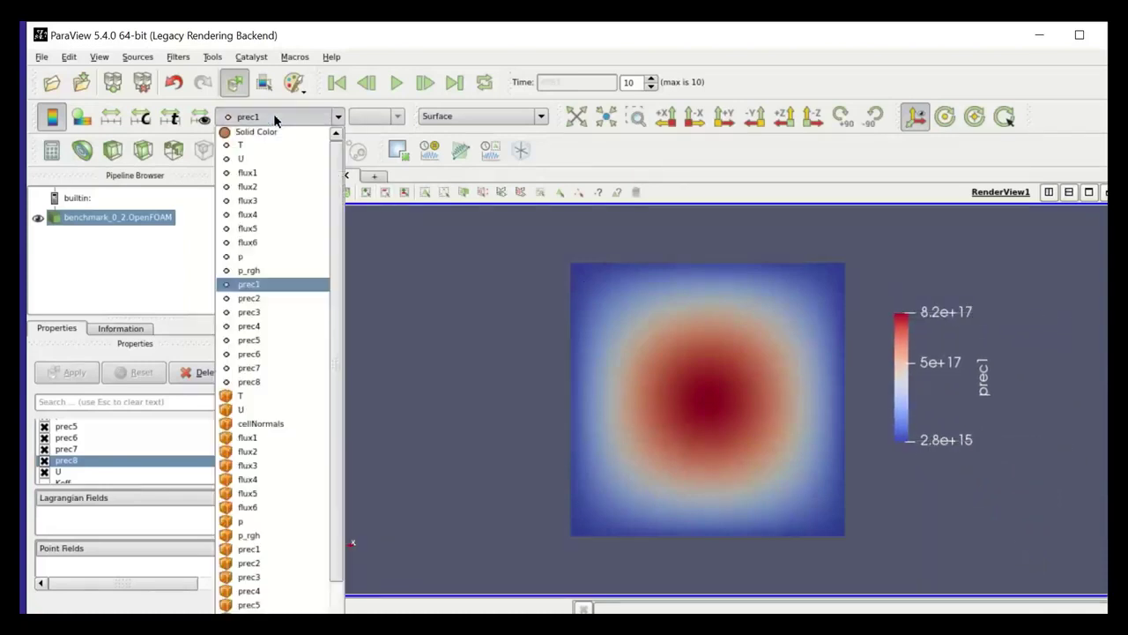
{"action": "left_click", "coordinate": [255, 298]}
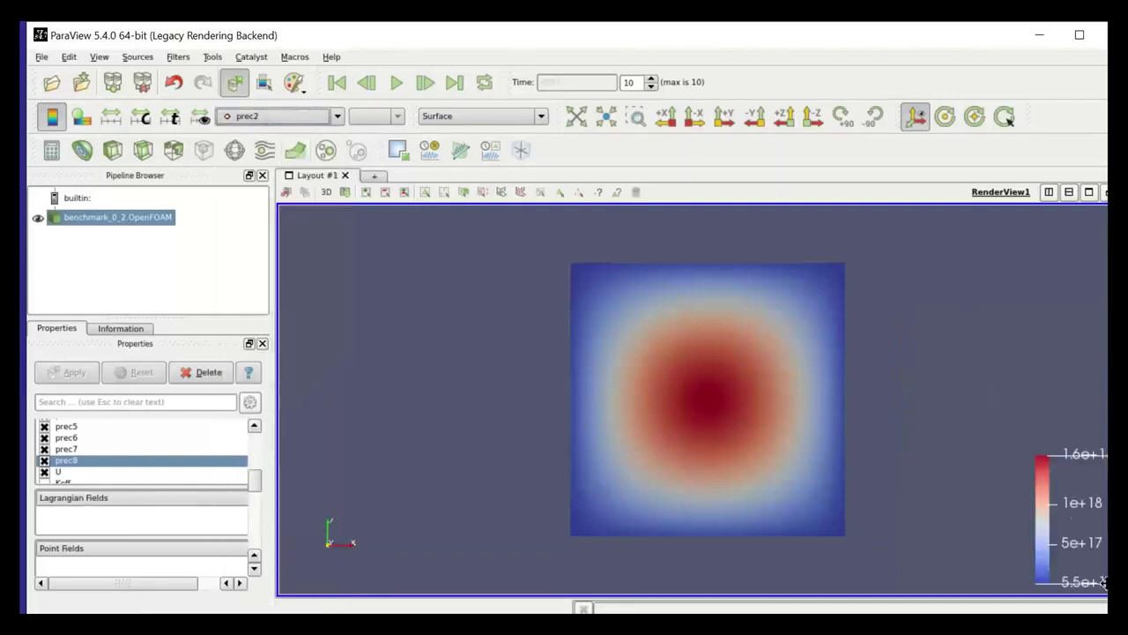
{"action": "left_click_drag", "start_coordinate": [1055, 505], "coordinate": [944, 391]}
{"action": "left_click", "coordinate": [308, 118]}
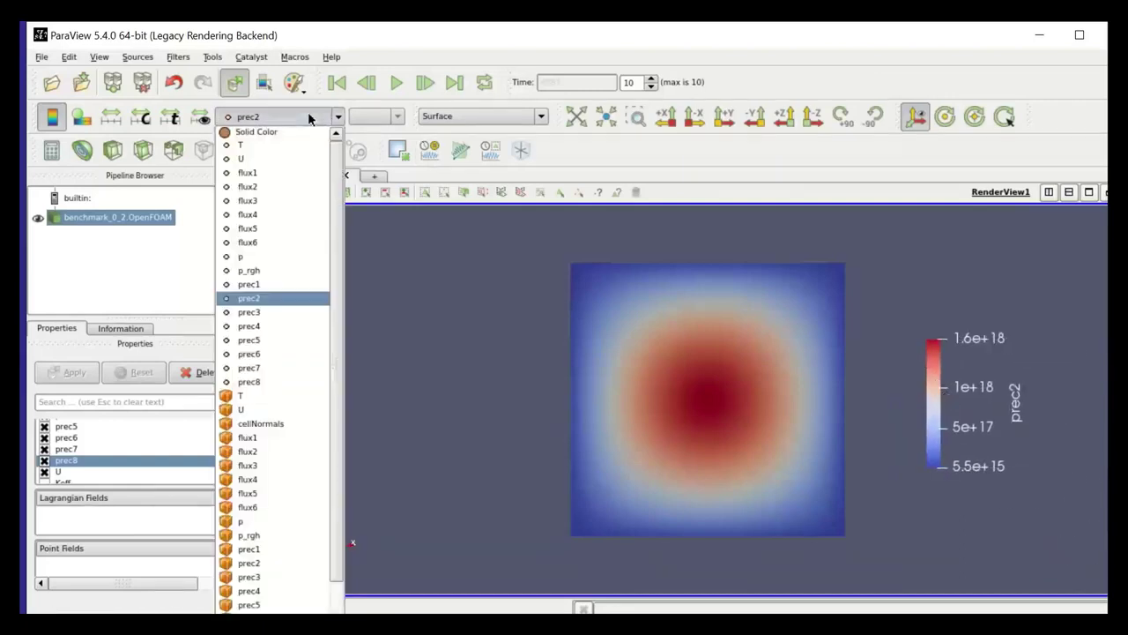
{"action": "left_click", "coordinate": [267, 316]}
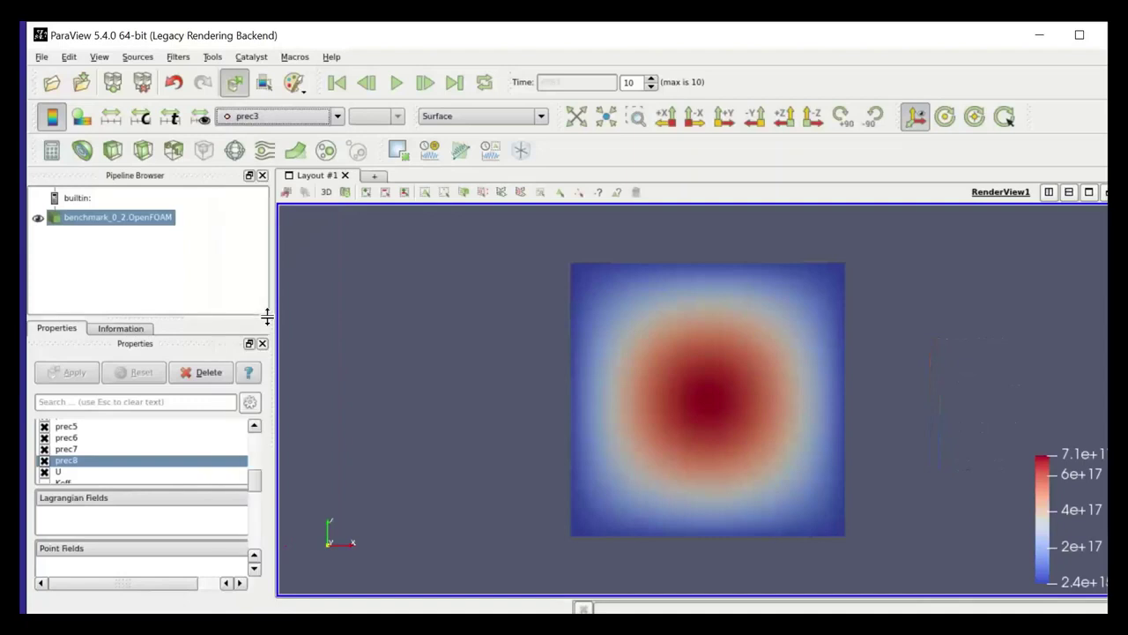
{"action": "left_click_drag", "start_coordinate": [1078, 523], "coordinate": [950, 412]}
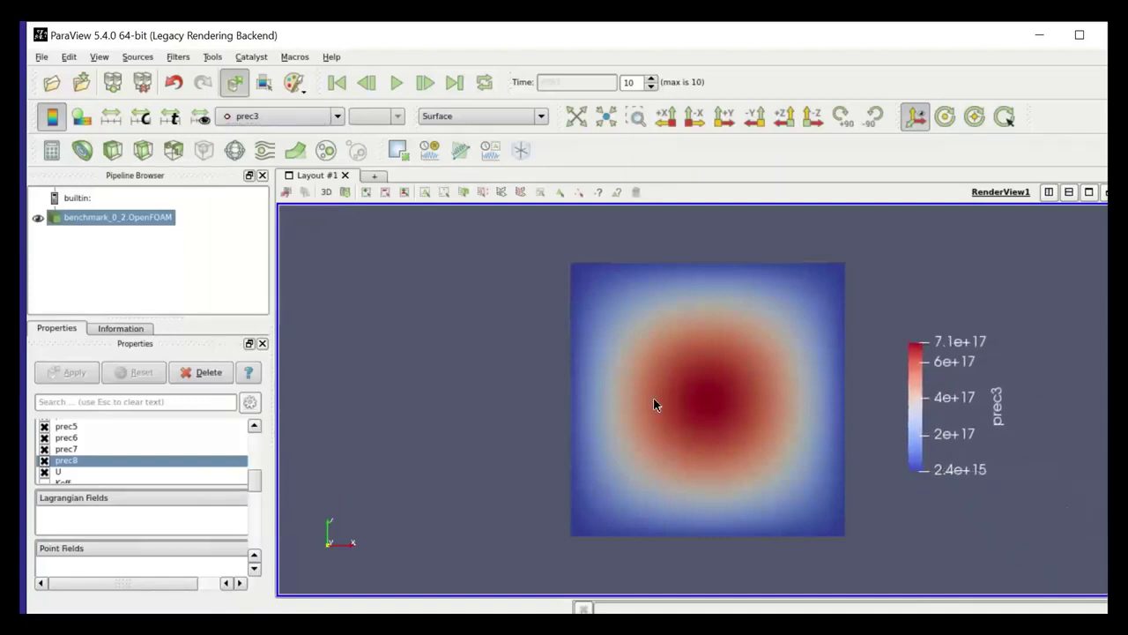
- Color the square by the flux1 point field and close ParaView
{"action": "left_click", "coordinate": [304, 116]}
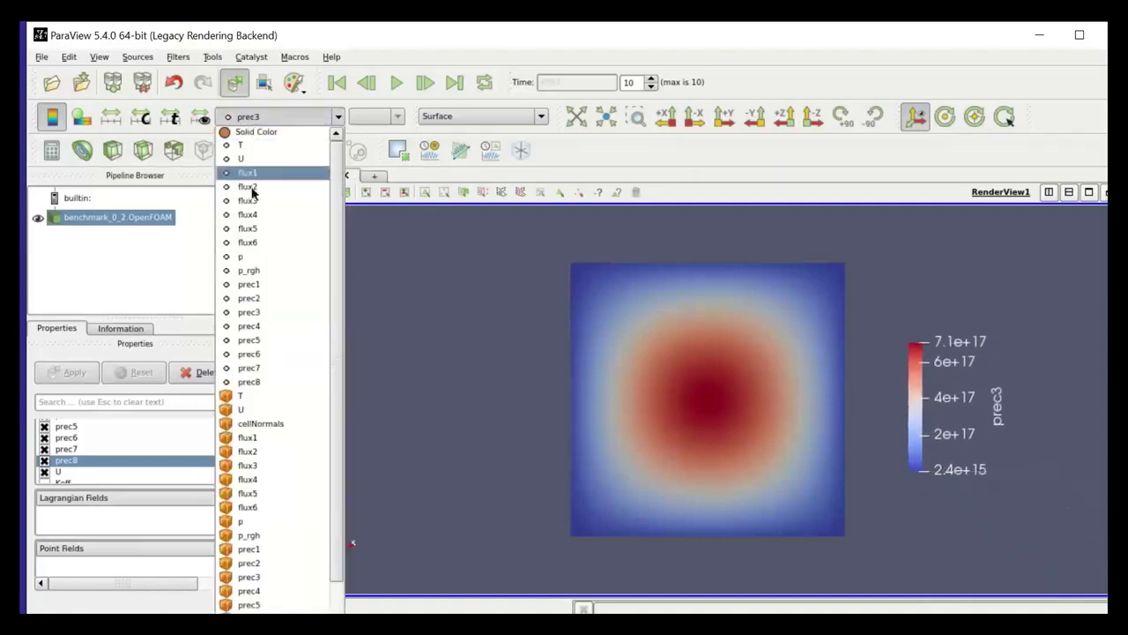
{"action": "left_click", "coordinate": [268, 174]}
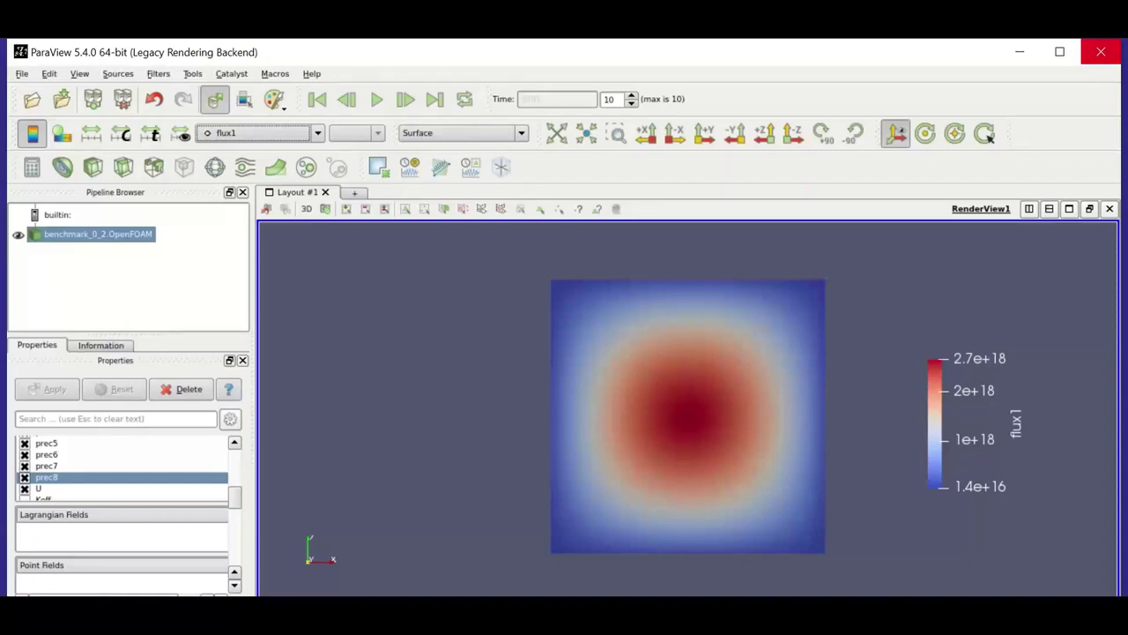
{"action": "left_click", "coordinate": [1101, 51]}
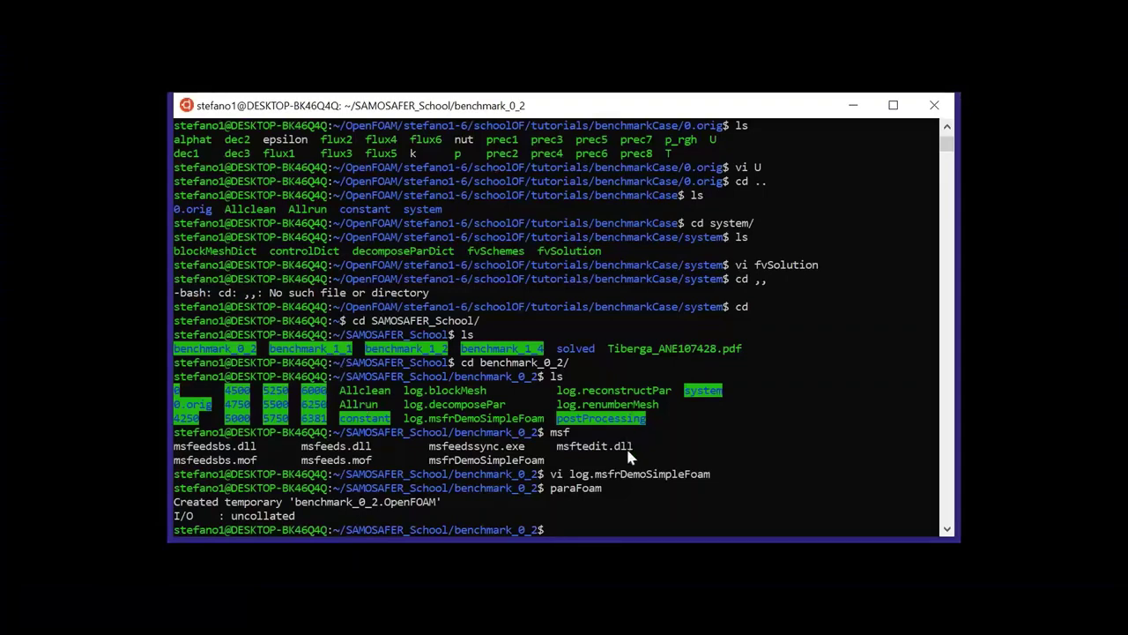
- List the benchmark_0_2 case, go up to the SAMOSAFER_School directory and list its contents
{"action": "type", "text": "ls"}
{"action": "key", "text": "Return"}
{"action": "type", "text": "cd .."}
{"action": "key", "text": "Return"}
{"action": "type", "text": "ls"}
{"action": "key", "text": "Return"}
{"action": "type", "text": "cd b"}
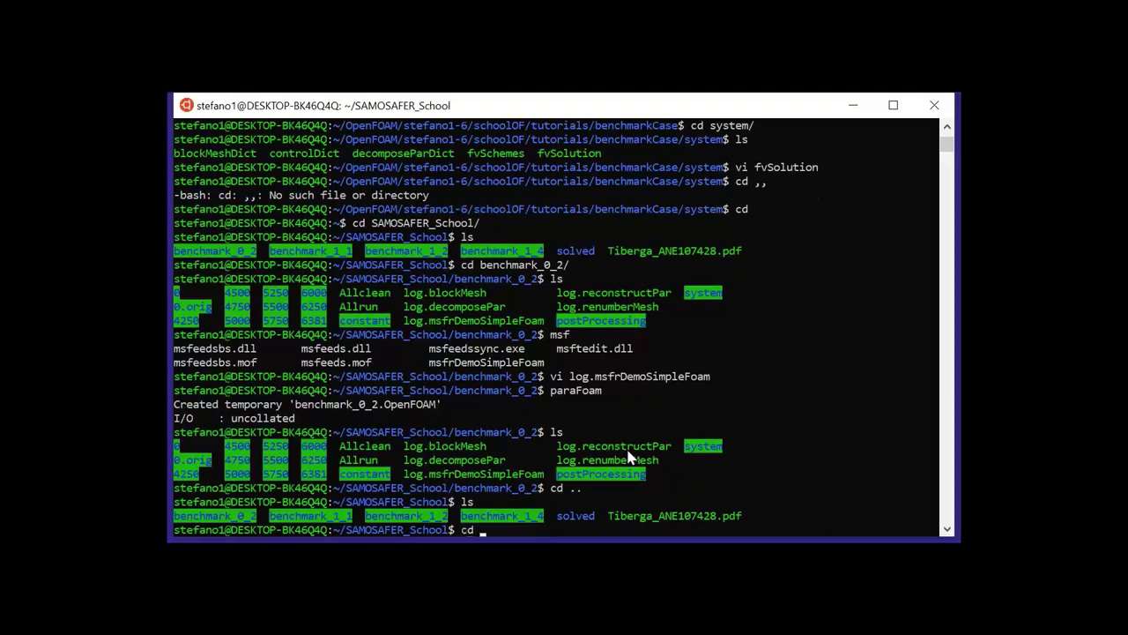
{"action": "key", "text": "Tab"}
{"action": "type", "text": "1"}
{"action": "key", "text": "BackSpace"}
{"action": "key", "text": "BackSpace"}
{"action": "key", "text": "BackSpace"}
{"action": "key", "text": "BackSpace"}
{"action": "key", "text": "BackSpace"}
{"action": "key", "text": "BackSpace"}
{"action": "key", "text": "BackSpace"}
{"action": "key", "text": "BackSpace"}
{"action": "key", "text": "BackSpace"}
{"action": "key", "text": "BackSpace"}
{"action": "key", "text": "BackSpace"}
- Change into the solved directory and list its contents
{"action": "type", "text": "so"}
{"action": "key", "text": "Tab"}
{"action": "key", "text": "Return"}
{"action": "type", "text": "ls"}
{"action": "key", "text": "Return"}
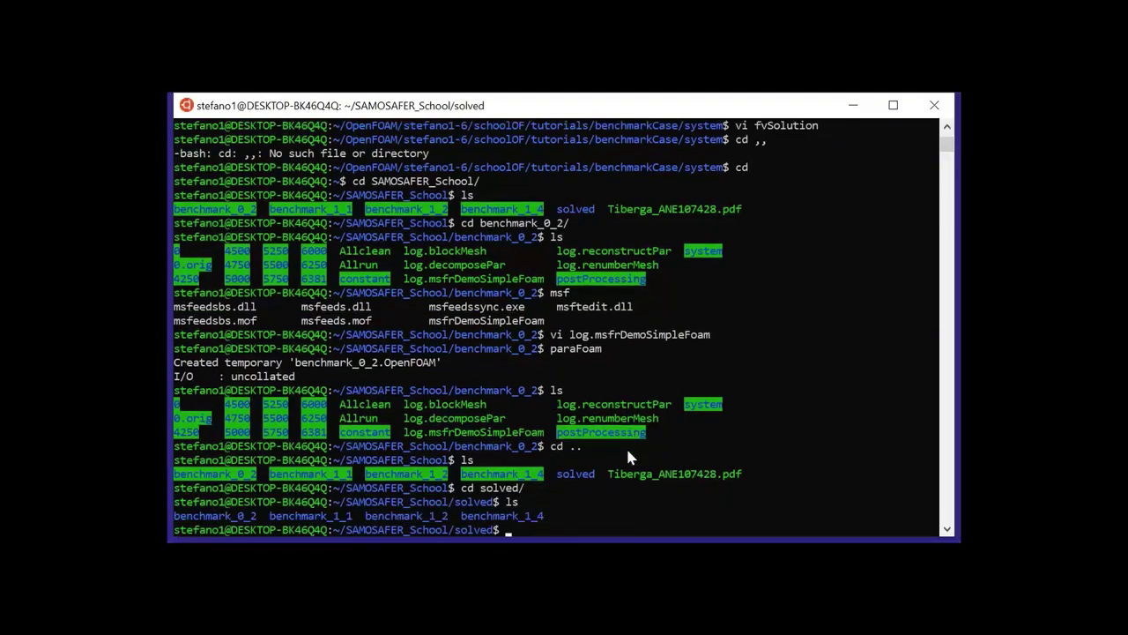
- Change into the solved benchmark_1_1 case directory and list its files
{"action": "type", "text": "cd b"}
{"action": "key", "text": "Tab"}
{"action": "type", "text": "1_1"}
{"action": "key", "text": "Return"}
{"action": "type", "text": "ls"}
{"action": "key", "text": "Return"}
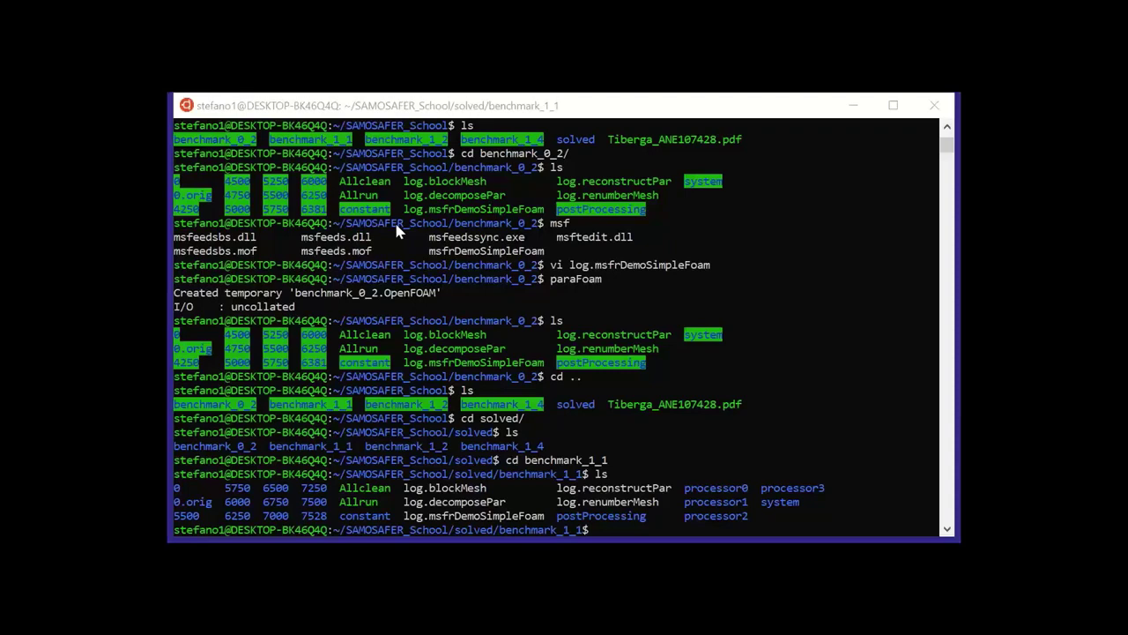
- Open log.msfrDemoSimpleFoam in vi and examine the power, Keff, reactivity and convergence output at the end of the file
{"action": "left_click", "coordinate": [611, 420]}
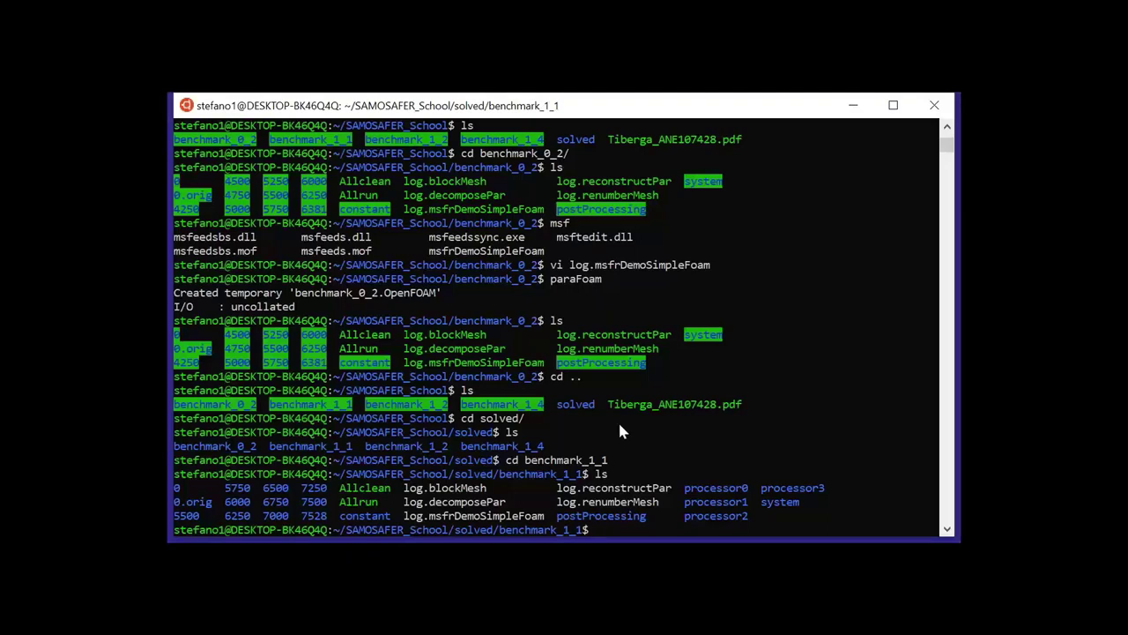
{"action": "left_click", "coordinate": [622, 419]}
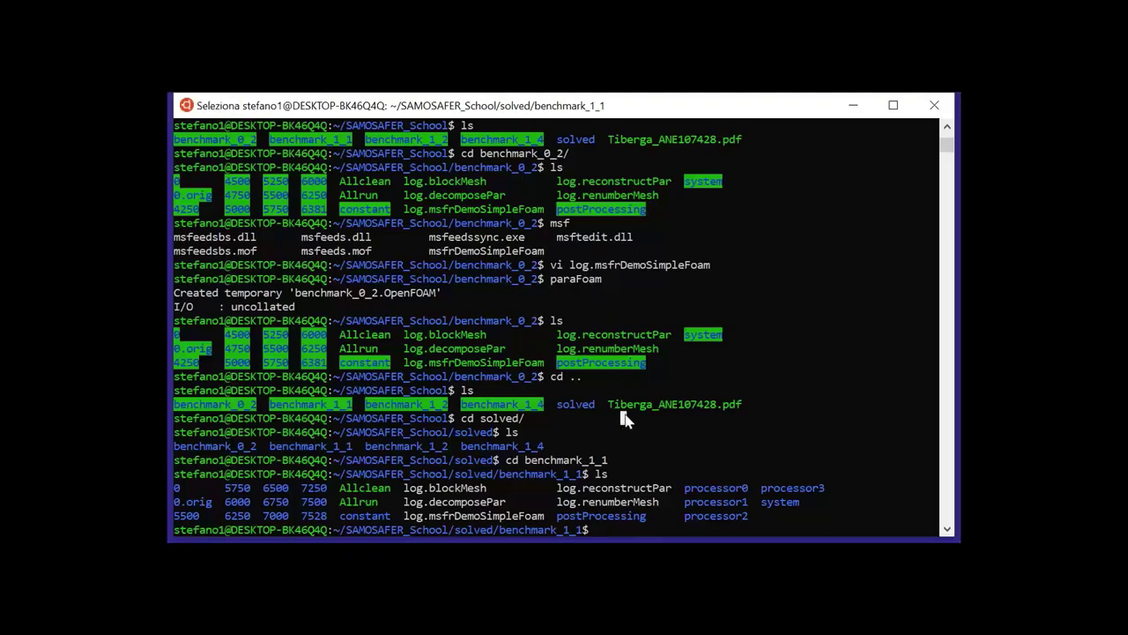
{"action": "type", "text": "vi lo"}
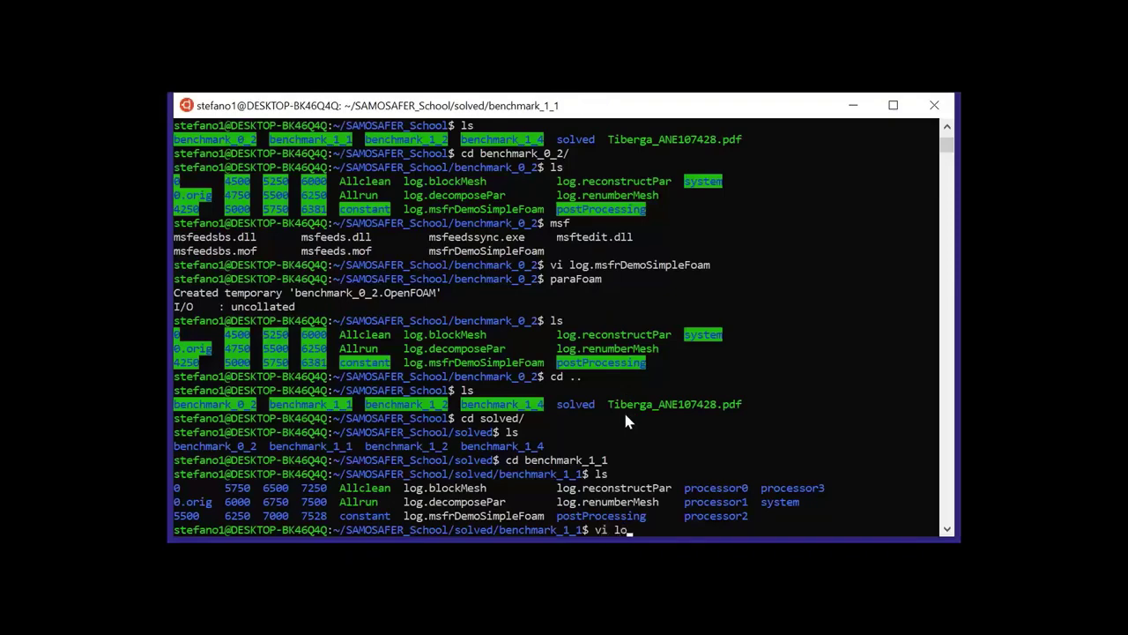
{"action": "type", "text": "g.m"}
{"action": "key", "text": "Tab"}
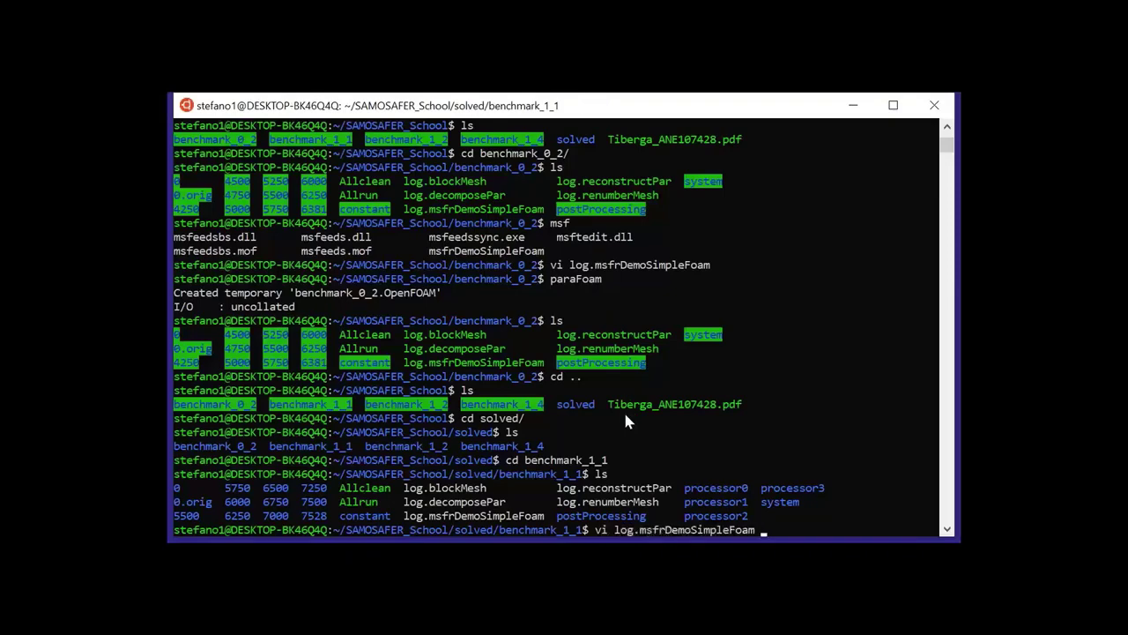
{"action": "key", "text": "Return"}
{"action": "key", "text": "shift+g"}
{"action": "key", "text": "Up"}
{"action": "key", "text": "Up"}
{"action": "key", "text": "Up"}
{"action": "key", "text": "Up"}
{"action": "key", "text": "Up"}
{"action": "key", "text": "Up"}
{"action": "key", "text": "Up"}
{"action": "key", "text": "Up"}
{"action": "key", "text": "Up"}
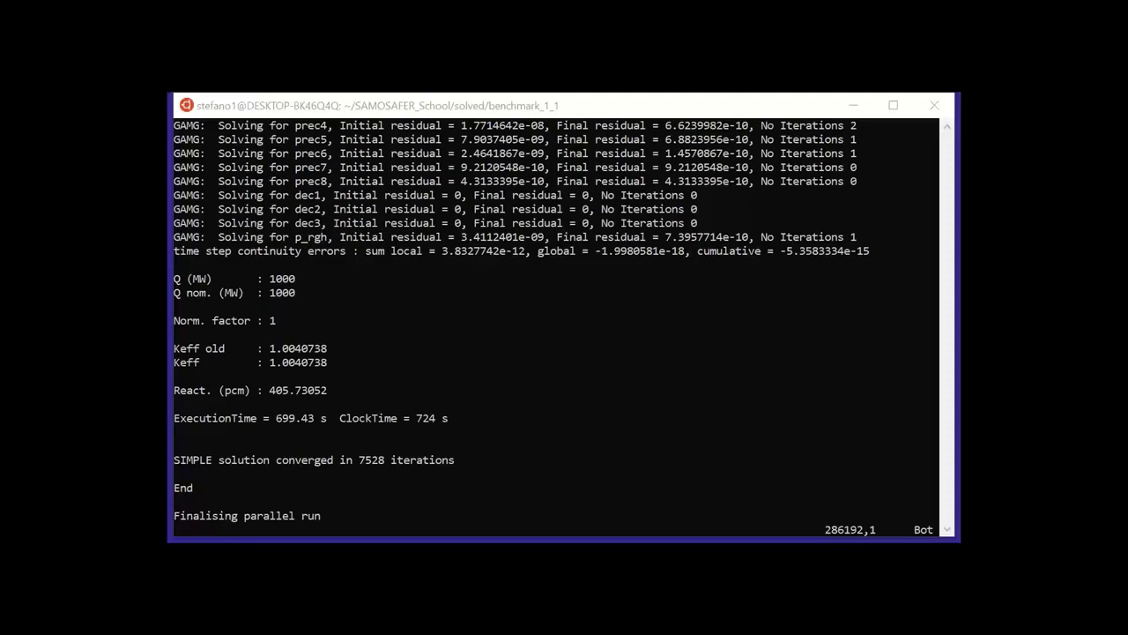
- Quit the log file and launch paraFoam for the benchmark_1_1 case
{"action": "left_click", "coordinate": [251, 264]}
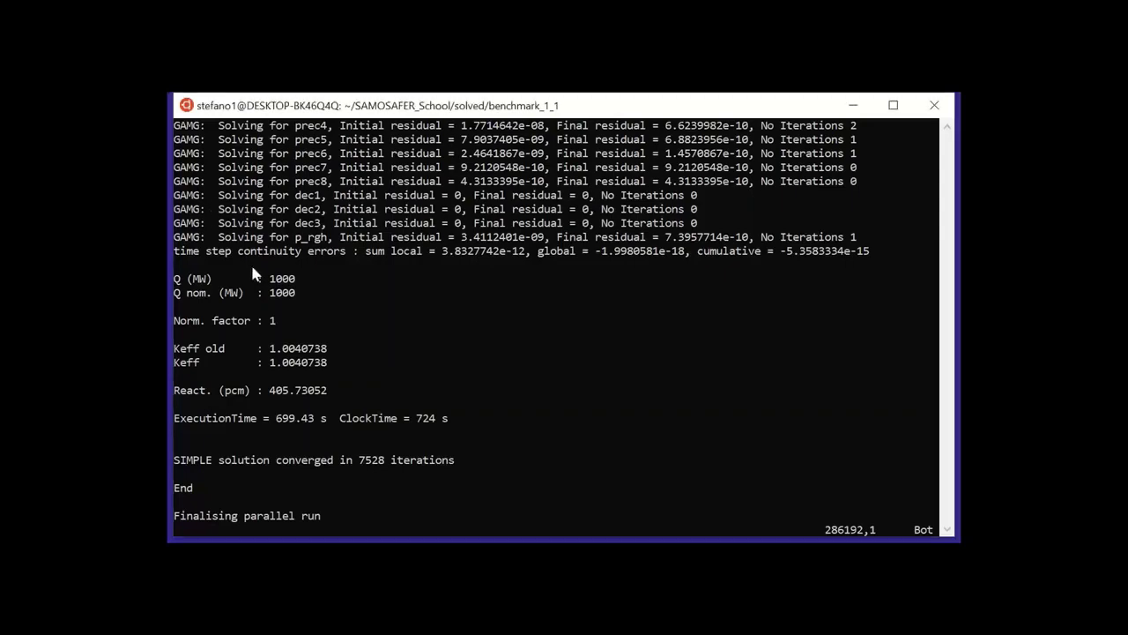
{"action": "type", "text": ":q"}
{"action": "key", "text": "Return"}
{"action": "type", "text": "paraF"}
{"action": "key", "text": "Tab"}
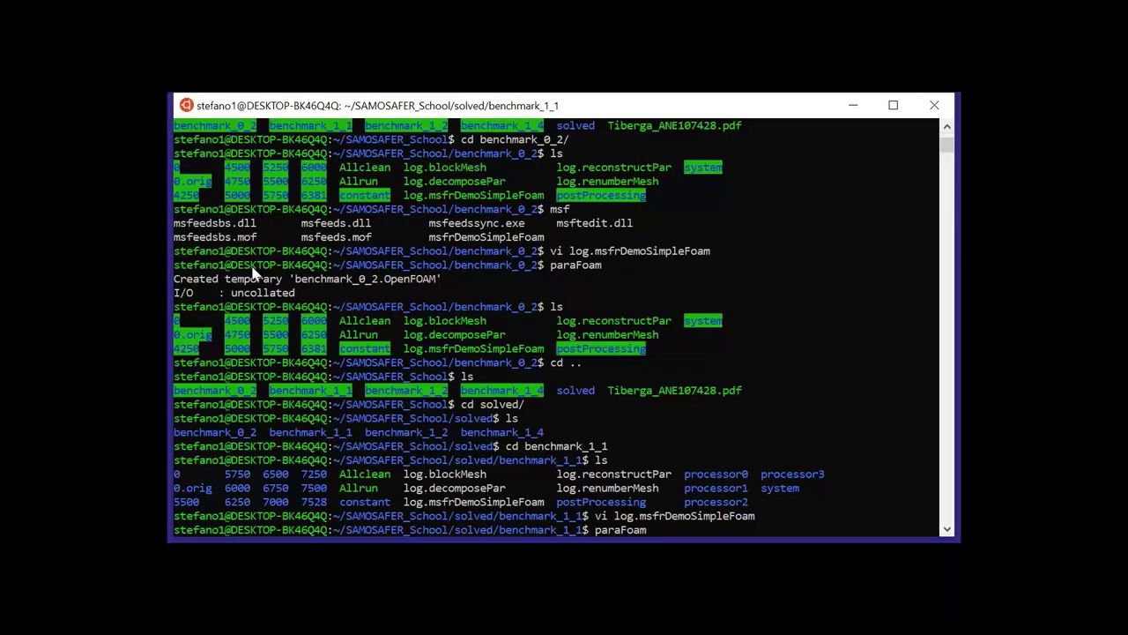
{"action": "key", "text": "Return"}
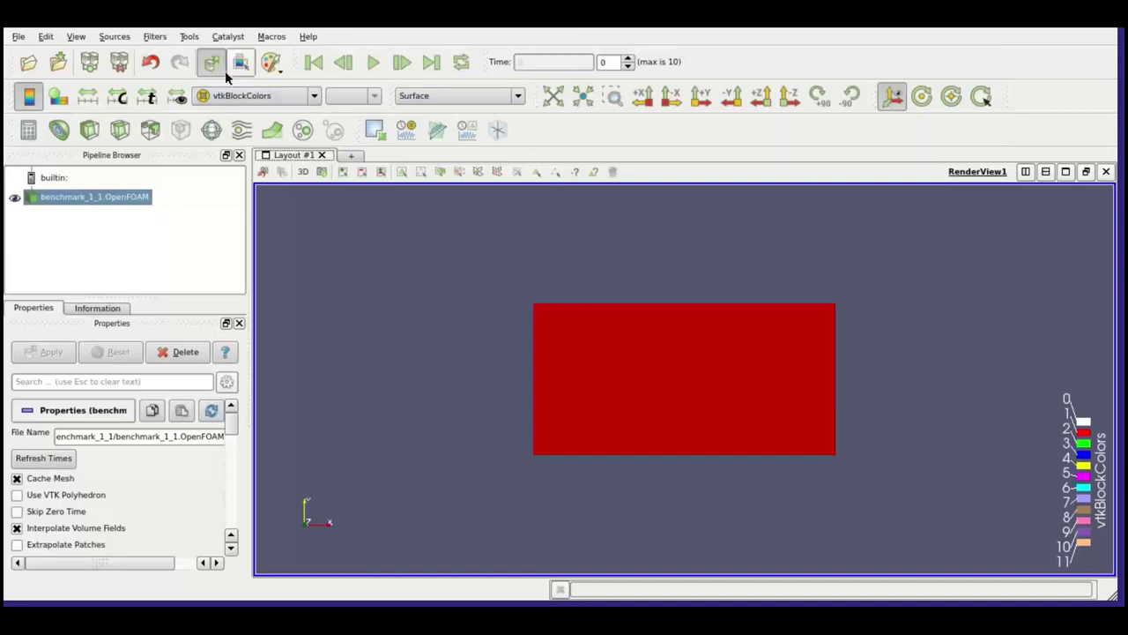
- Color the benchmark_1_1 mesh by the magnitude of the U point field
{"action": "left_click", "coordinate": [222, 93]}
{"action": "left_click", "coordinate": [578, 216]}
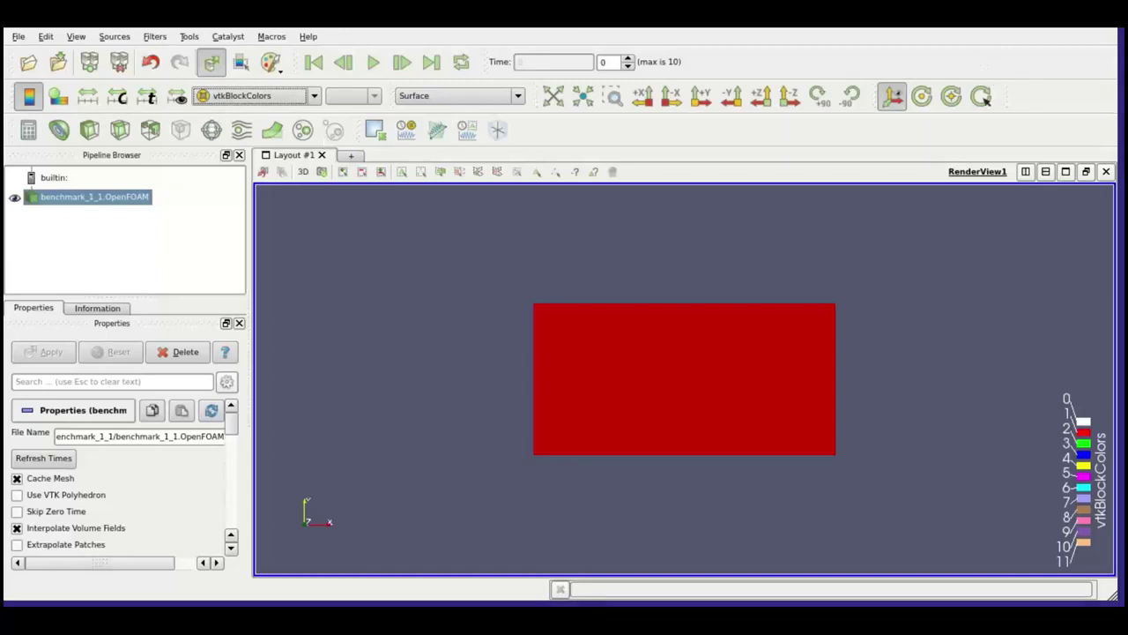
{"action": "left_click", "coordinate": [280, 99]}
{"action": "left_click", "coordinate": [259, 139]}
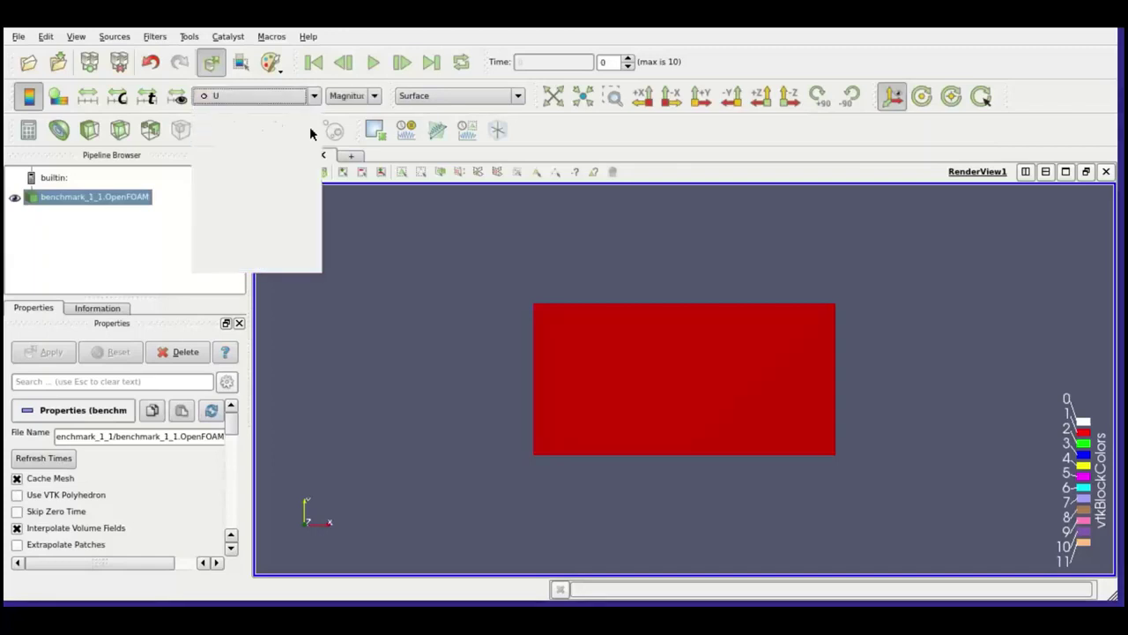
- Set the view direction to +Y and jump to the last time step
{"action": "left_click", "coordinate": [732, 102]}
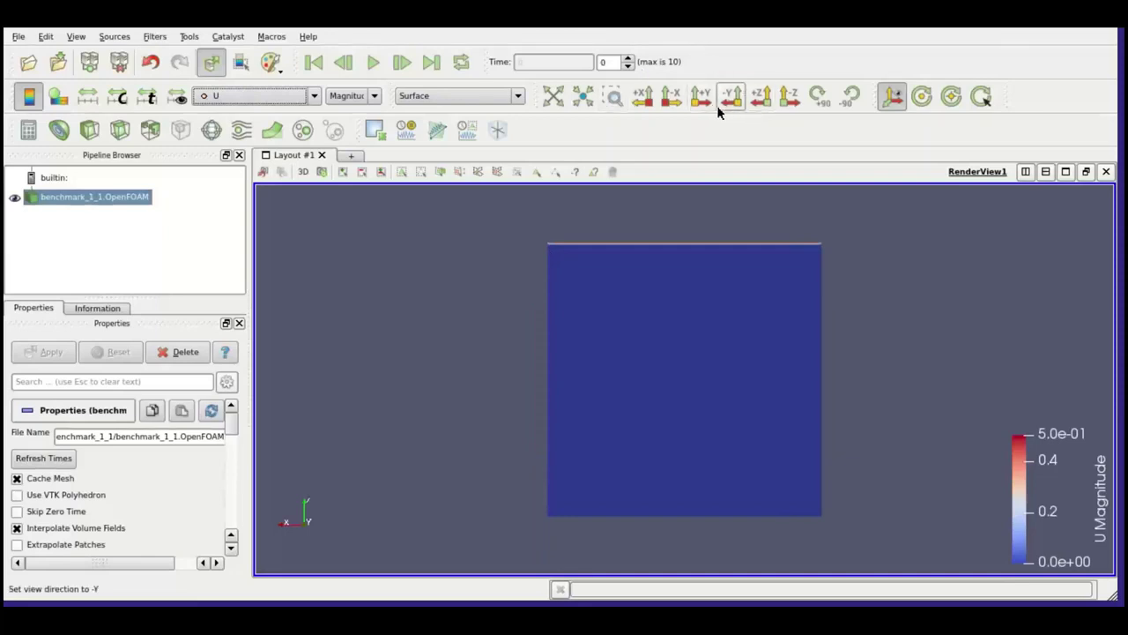
{"action": "left_click", "coordinate": [703, 101]}
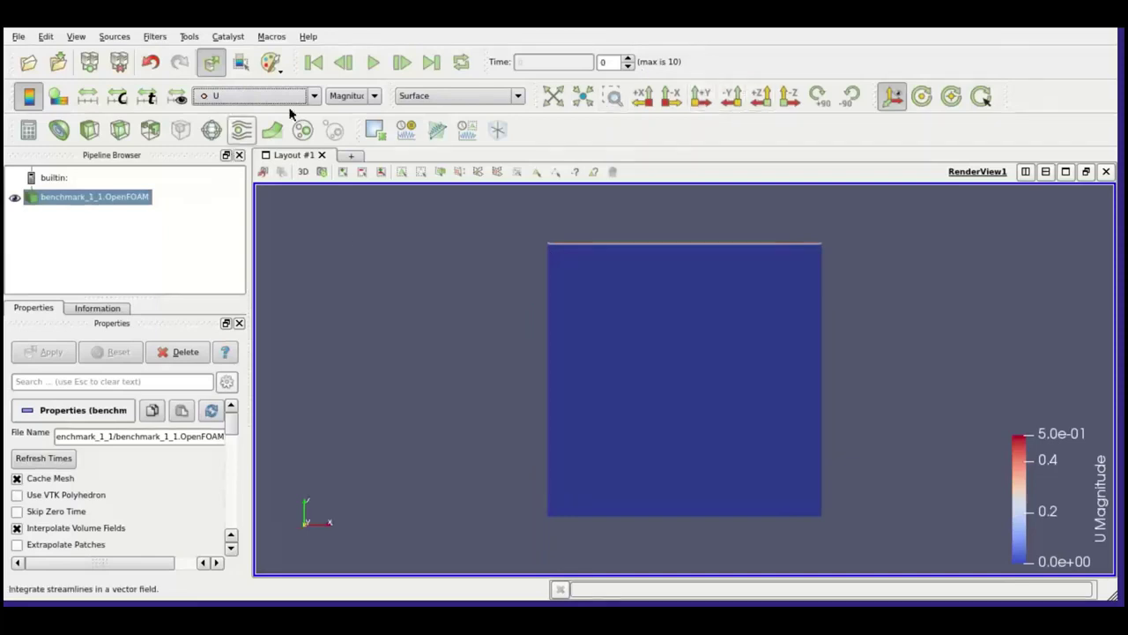
{"action": "left_click", "coordinate": [431, 62]}
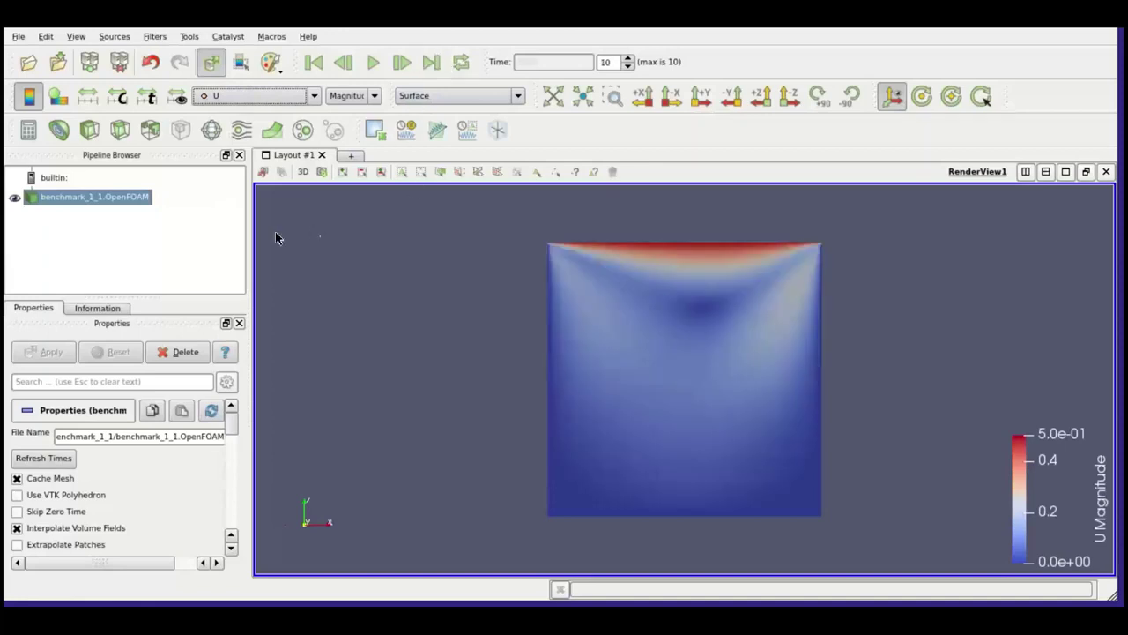
- Slice the benchmark_1_1 case with a plane normal to the Y axis
{"action": "left_click", "coordinate": [121, 130]}
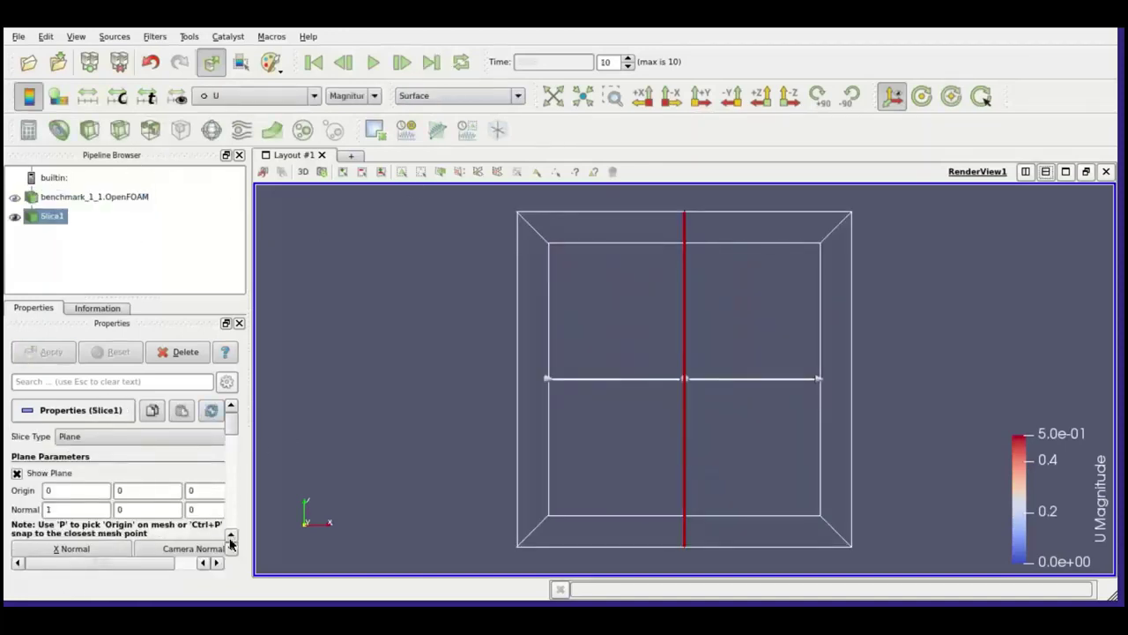
{"action": "scroll", "coordinate": [230, 549], "scroll_direction": "down", "scroll_amount": 3}
{"action": "left_click", "coordinate": [99, 523]}
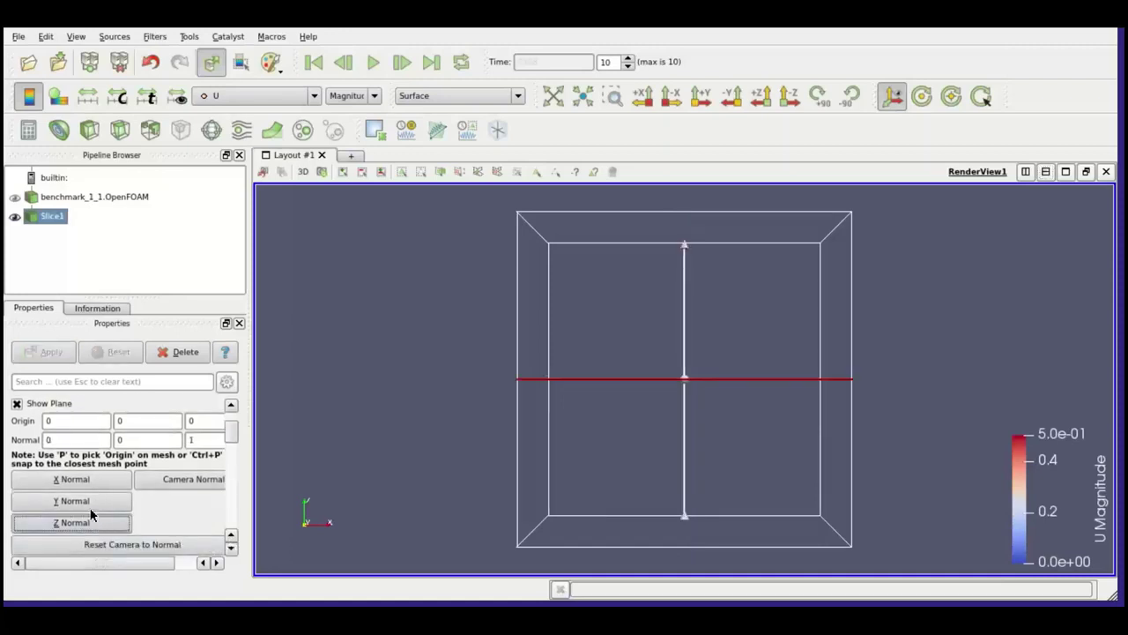
{"action": "left_click", "coordinate": [86, 501]}
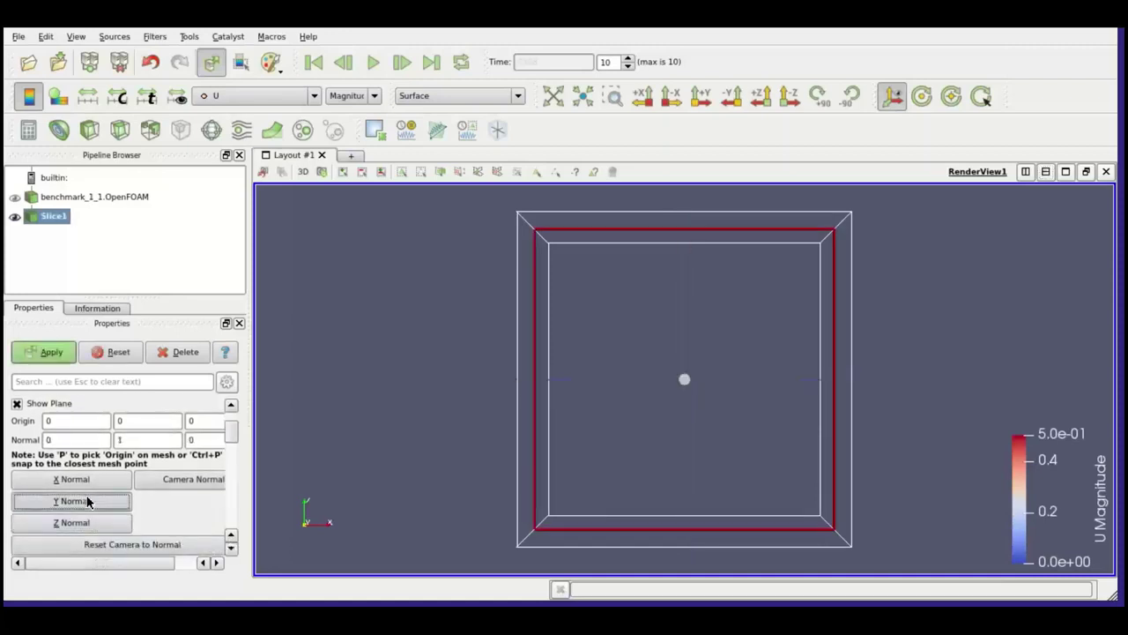
- Add glyphs to the slice, oriented by the U point vectors, with a maximum of 1000 sample points
{"action": "left_click", "coordinate": [214, 131]}
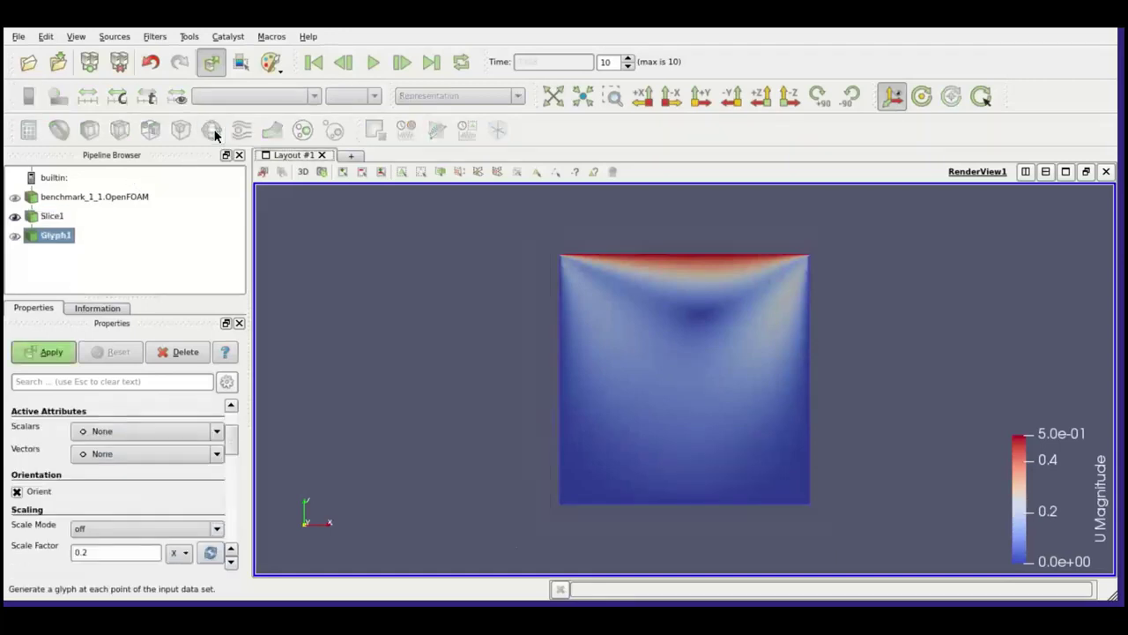
{"action": "left_click", "coordinate": [106, 453]}
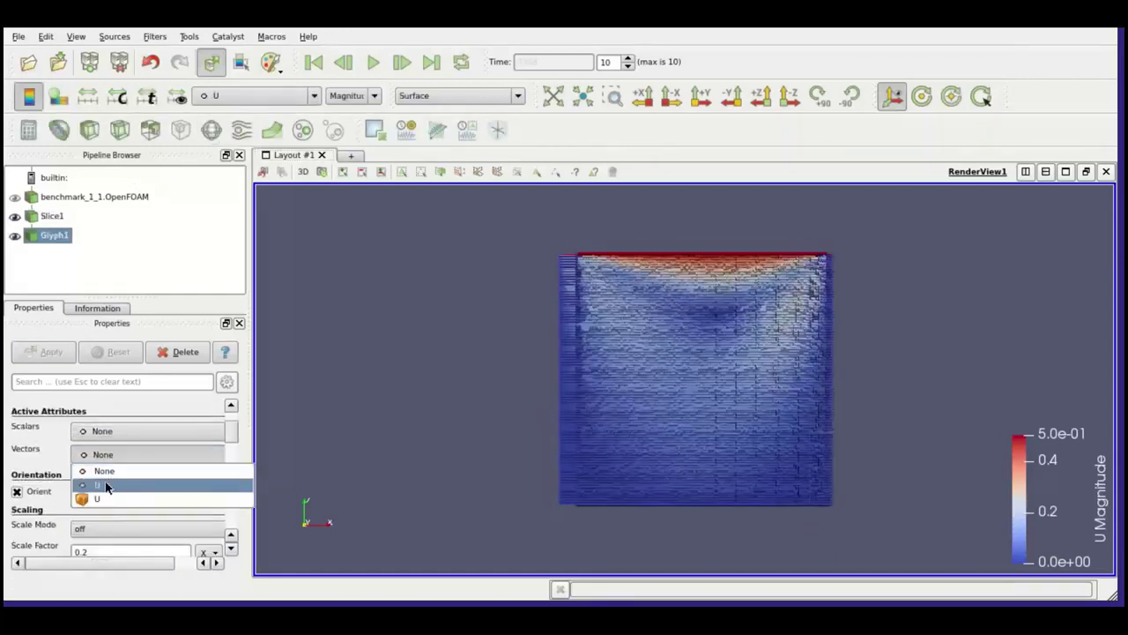
{"action": "left_click", "coordinate": [105, 485]}
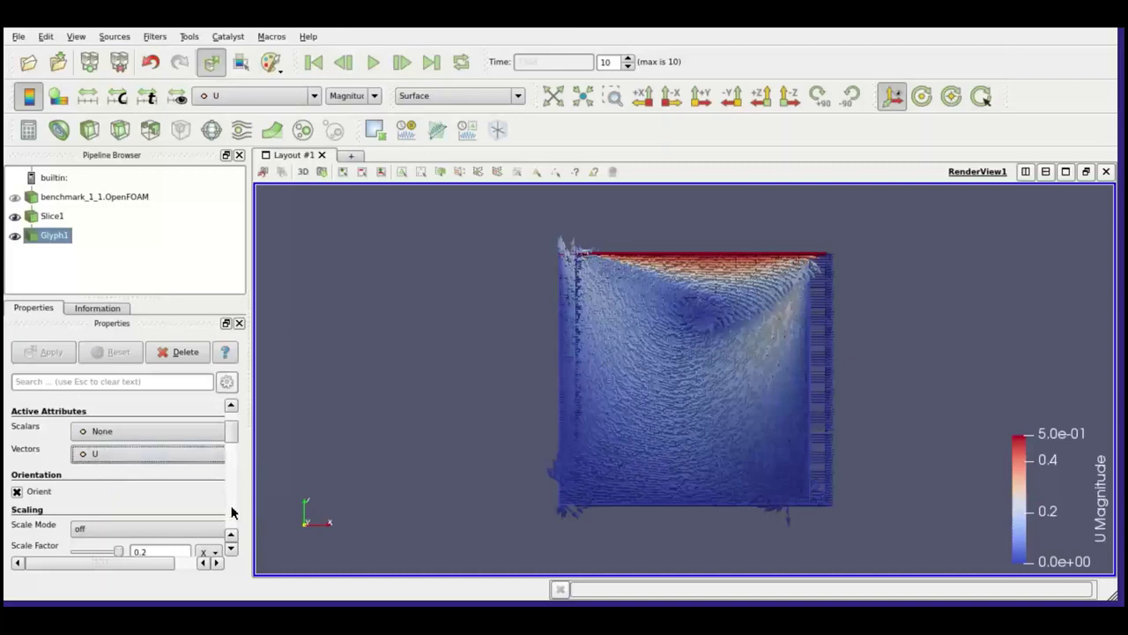
{"action": "scroll", "coordinate": [231, 512], "scroll_direction": "down", "scroll_amount": 5}
{"action": "double_click", "coordinate": [151, 461]}
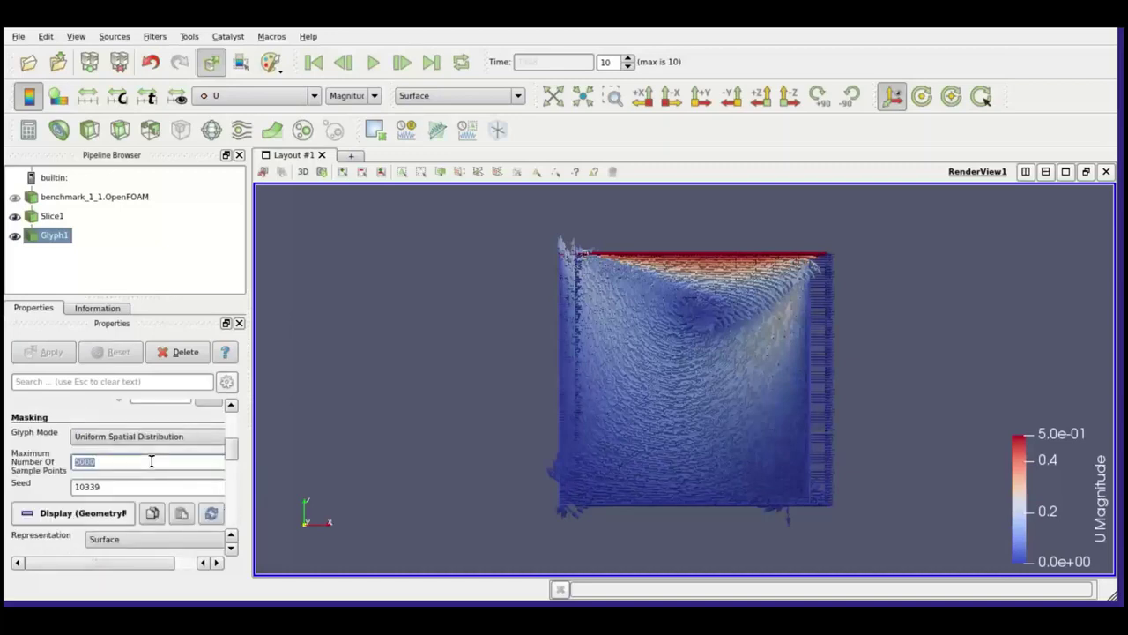
{"action": "type", "text": "1000"}
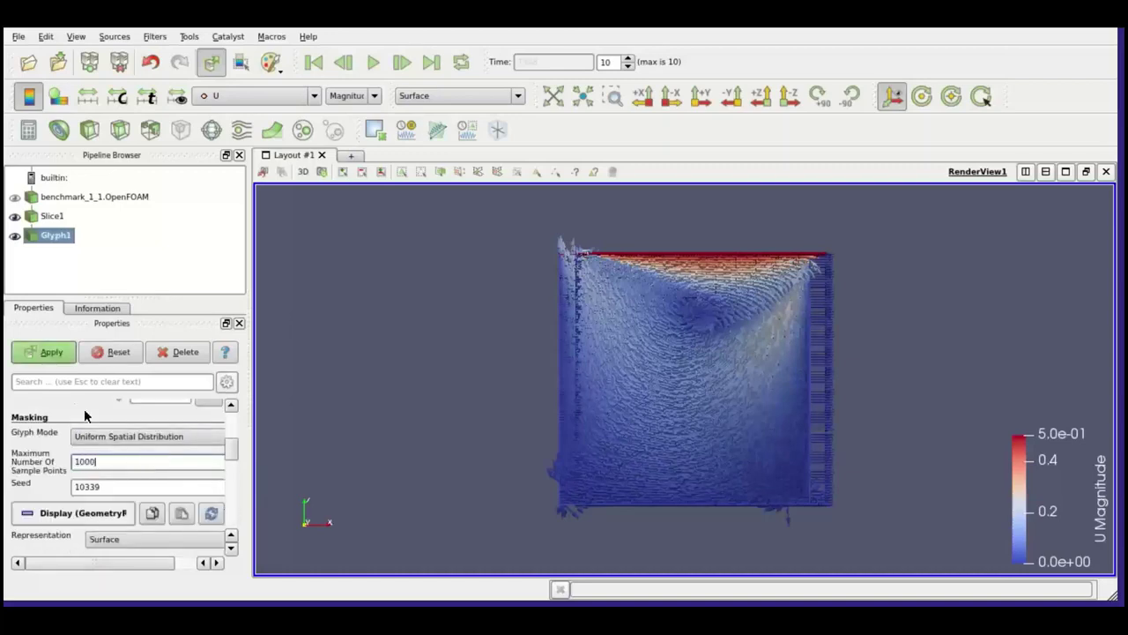
{"action": "left_click", "coordinate": [44, 352]}
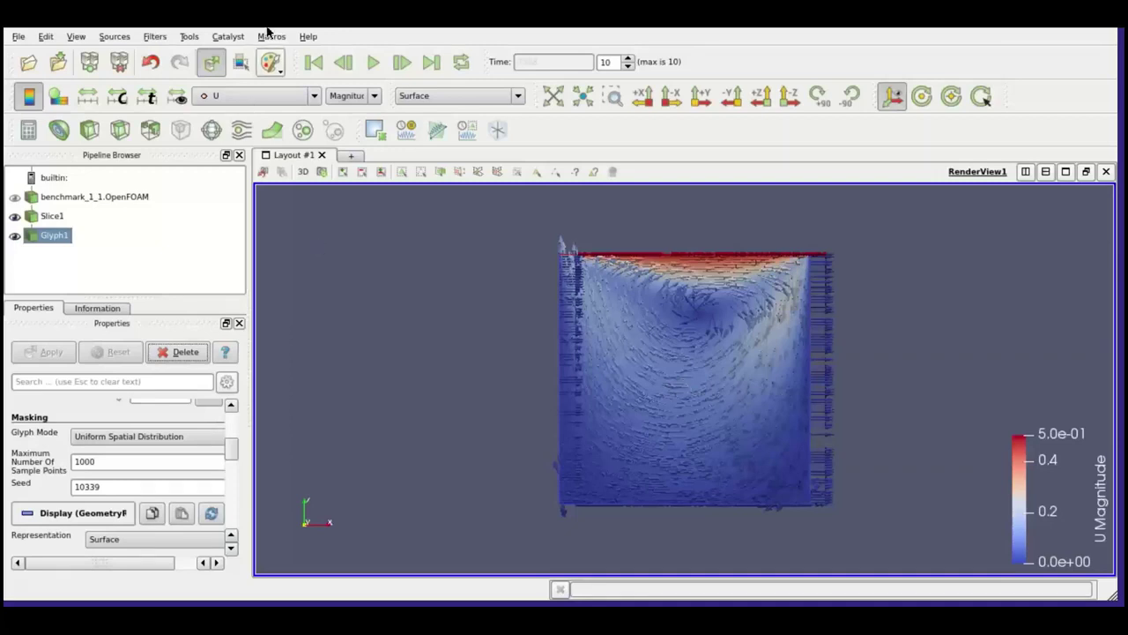
{"action": "left_click", "coordinate": [271, 99]}
{"action": "left_click", "coordinate": [445, 422]}
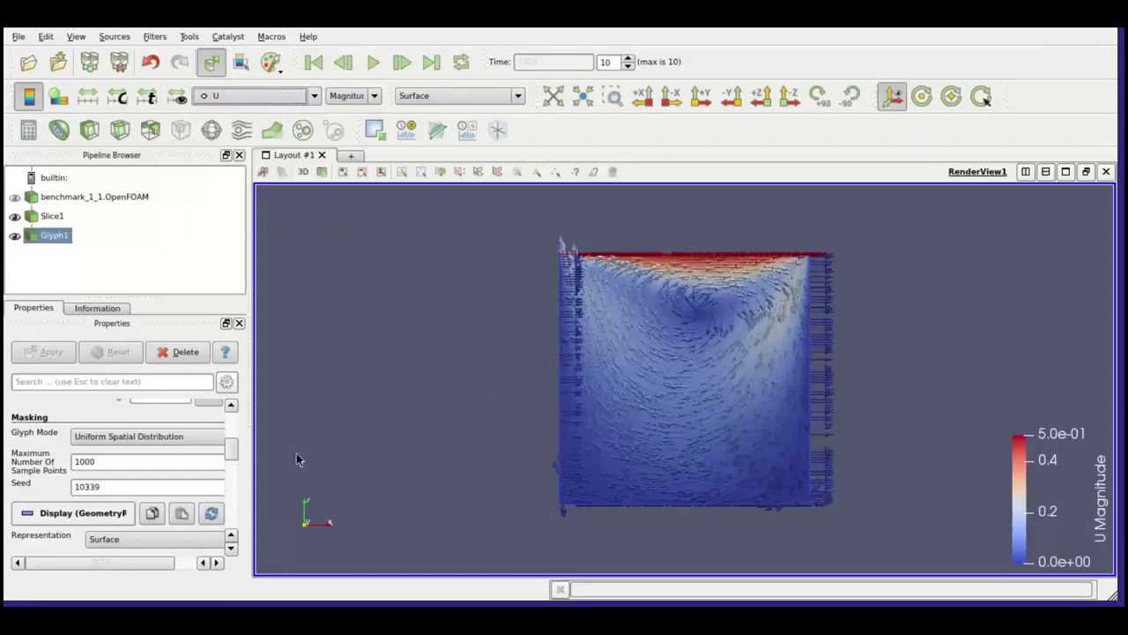
{"action": "scroll", "coordinate": [228, 499], "scroll_direction": "down", "scroll_amount": 10}
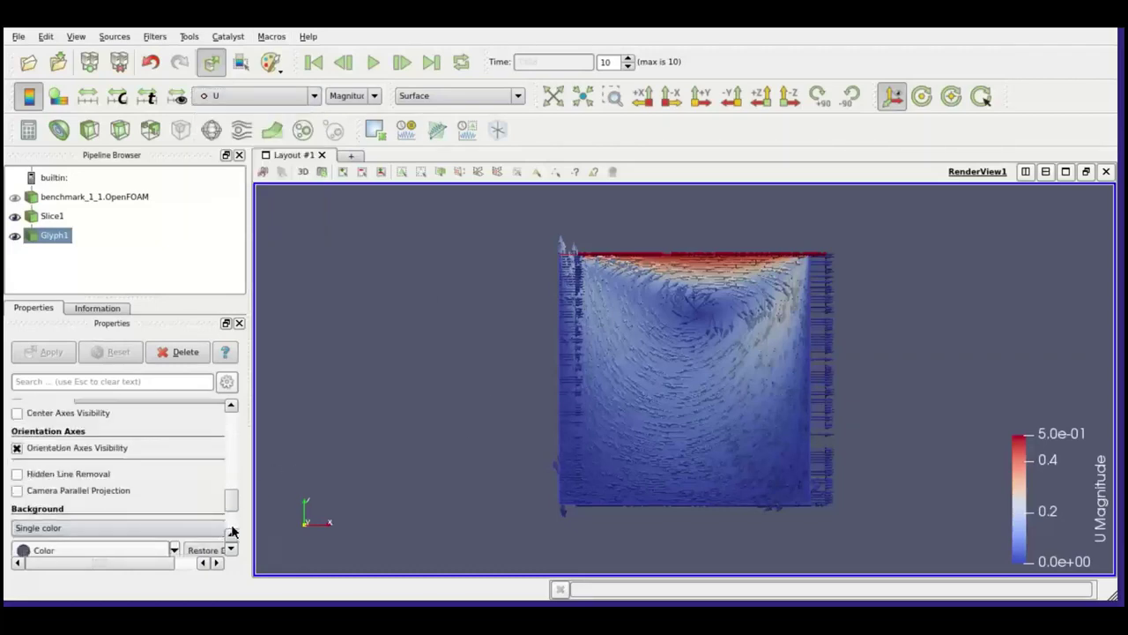
{"action": "scroll", "coordinate": [232, 528], "scroll_direction": "down", "scroll_amount": 5}
{"action": "scroll", "coordinate": [229, 437], "scroll_direction": "up", "scroll_amount": 5}
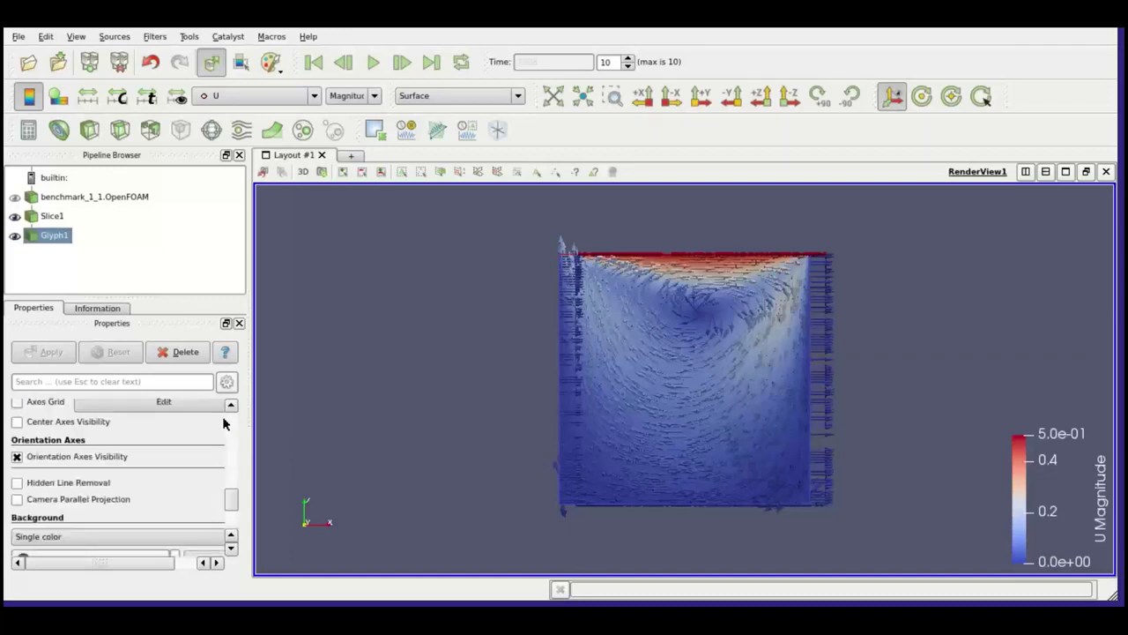
- Delete the glyph and slice filters so only the benchmark_1_1 case remains
{"action": "right_click", "coordinate": [45, 235]}
{"action": "left_click", "coordinate": [54, 352]}
{"action": "right_click", "coordinate": [39, 215]}
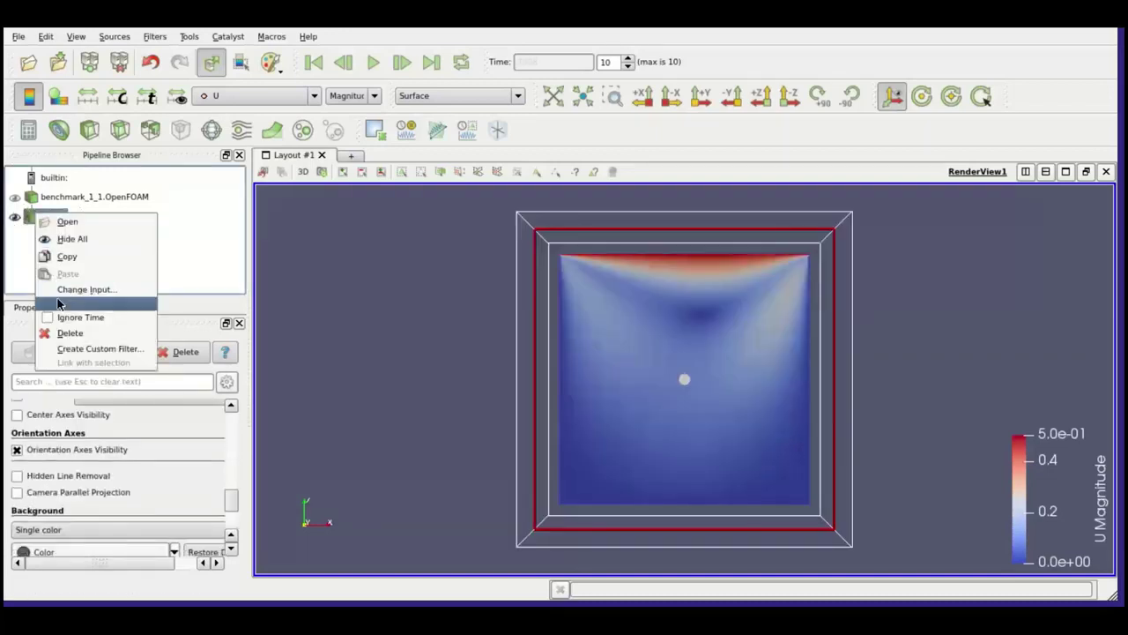
{"action": "left_click", "coordinate": [64, 333]}
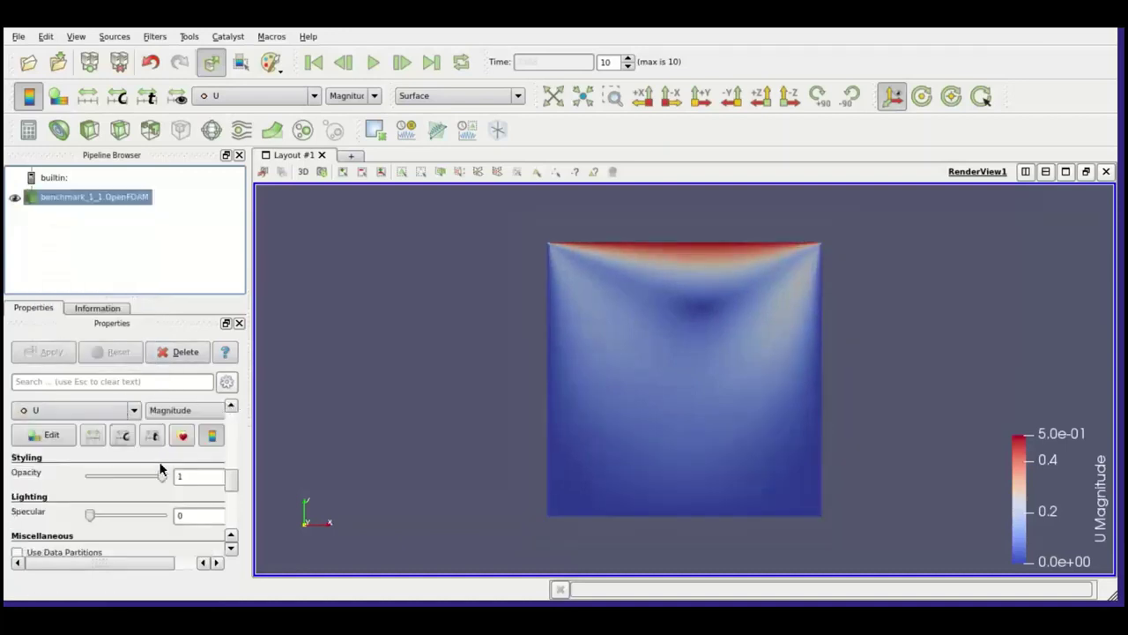
- Enable the flux1, flux3 and flux4 volume fields of the benchmark_1_1 case
{"action": "left_click", "coordinate": [232, 517]}
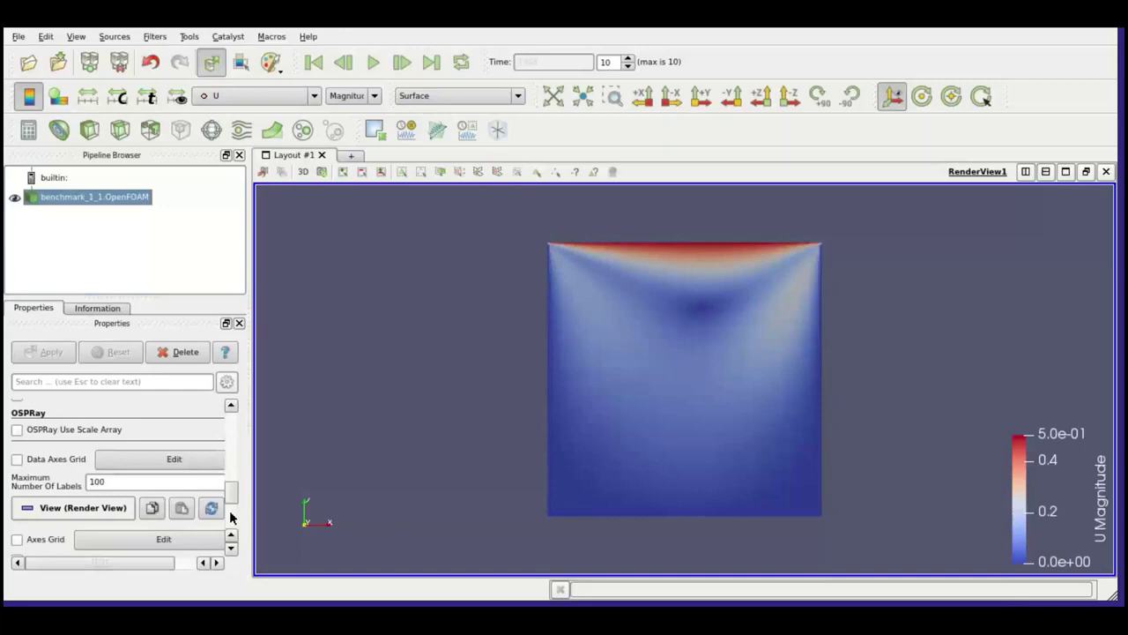
{"action": "scroll", "coordinate": [231, 515], "scroll_direction": "up", "scroll_amount": 15}
{"action": "scroll", "coordinate": [209, 454], "scroll_direction": "down", "scroll_amount": 5}
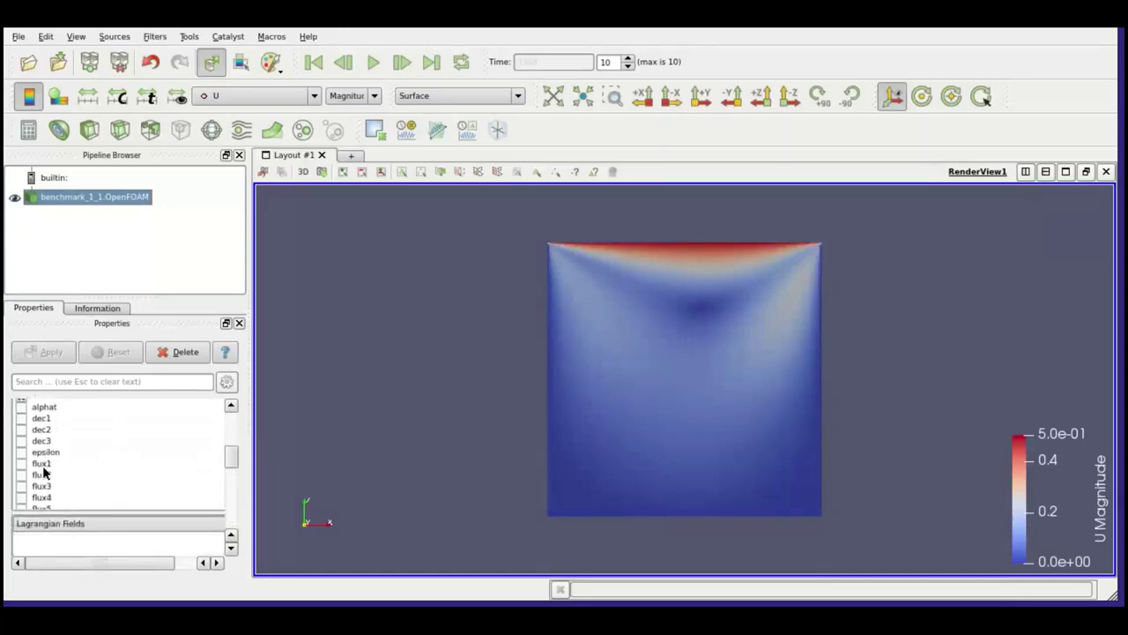
{"action": "left_click", "coordinate": [21, 463]}
{"action": "left_click", "coordinate": [21, 486]}
{"action": "left_click", "coordinate": [21, 497]}
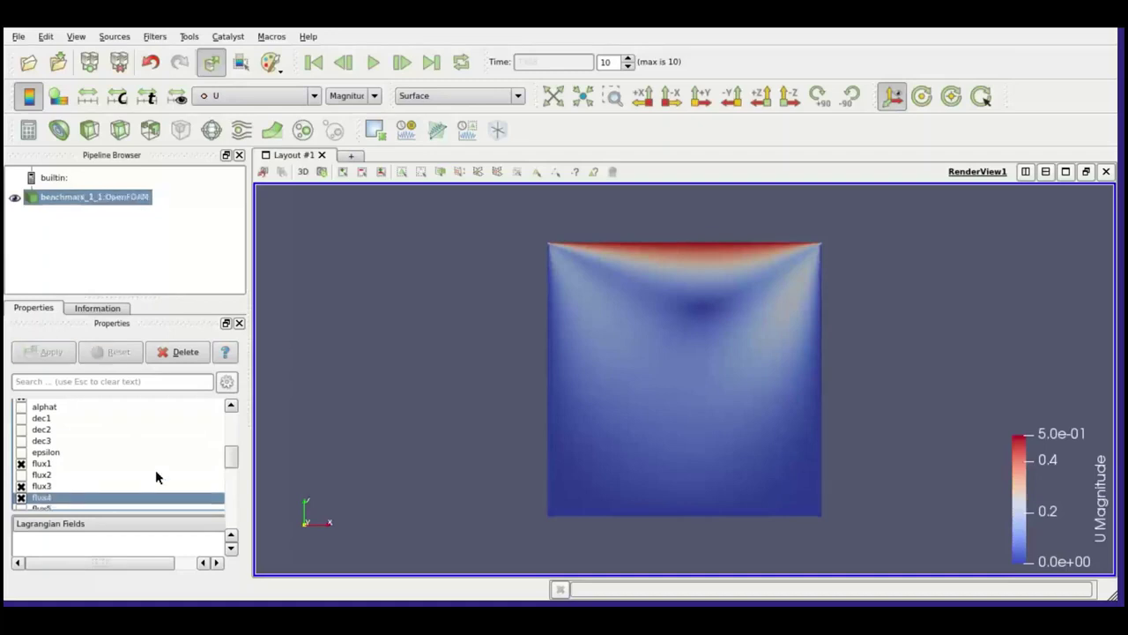
- Enable the prec1, prec2, prec7 and prec8 volume fields of the benchmark_1_1 case
{"action": "scroll", "coordinate": [232, 499], "scroll_direction": "down", "scroll_amount": 3}
{"action": "scroll", "coordinate": [229, 459], "scroll_direction": "up", "scroll_amount": 3}
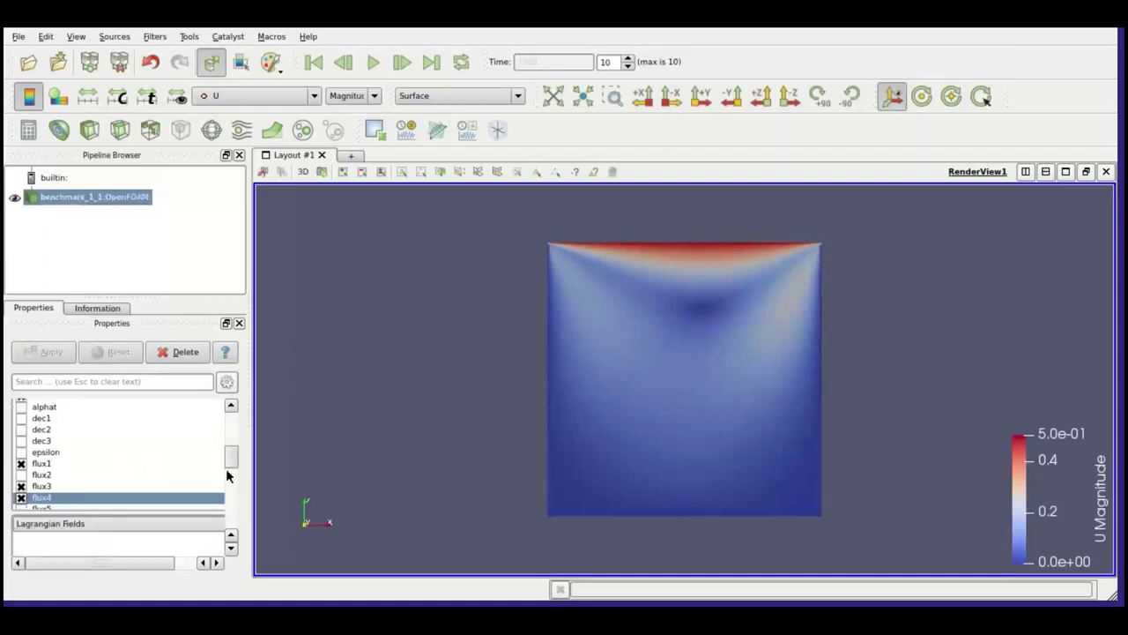
{"action": "scroll", "coordinate": [146, 467], "scroll_direction": "down", "scroll_amount": 3}
{"action": "scroll", "coordinate": [101, 462], "scroll_direction": "down", "scroll_amount": 1}
{"action": "left_click", "coordinate": [33, 441]}
{"action": "left_click", "coordinate": [35, 452]}
{"action": "scroll", "coordinate": [88, 480], "scroll_direction": "down", "scroll_amount": 1}
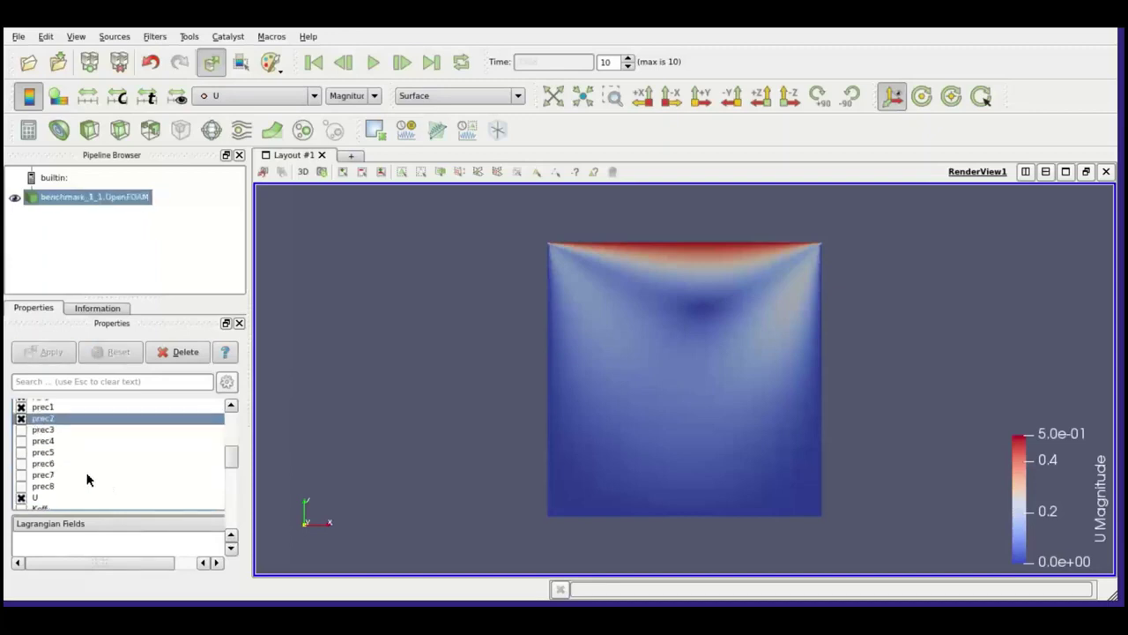
{"action": "left_click", "coordinate": [40, 474]}
{"action": "left_click", "coordinate": [38, 485]}
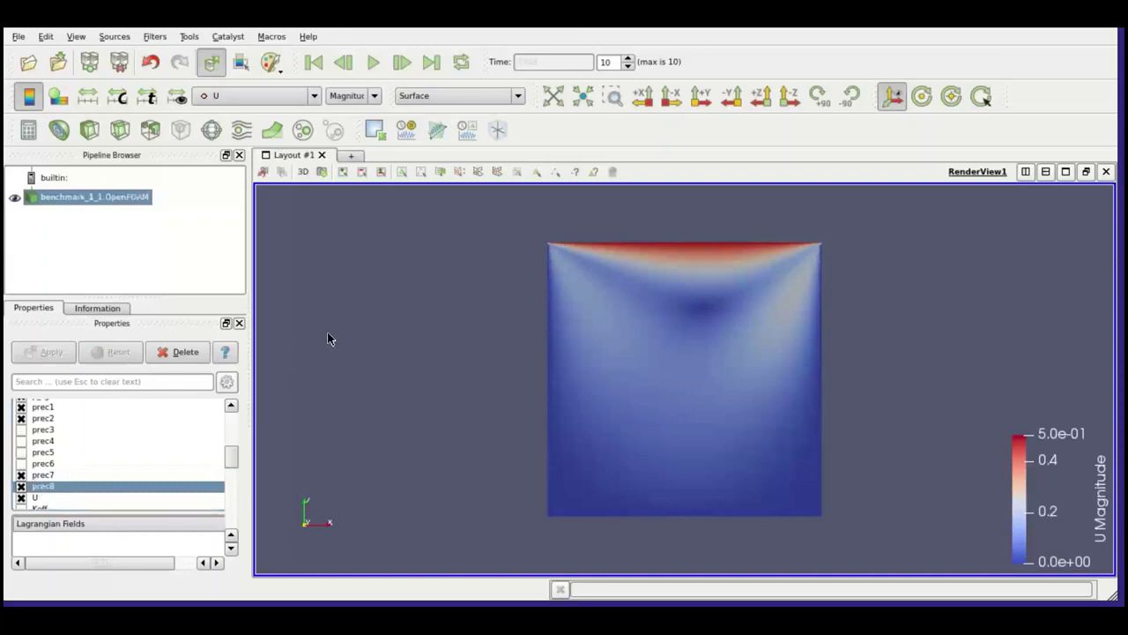
- Color the benchmark_1_1 mesh by the flux1 point field, followed by the prec1 point field
{"action": "left_click", "coordinate": [256, 97]}
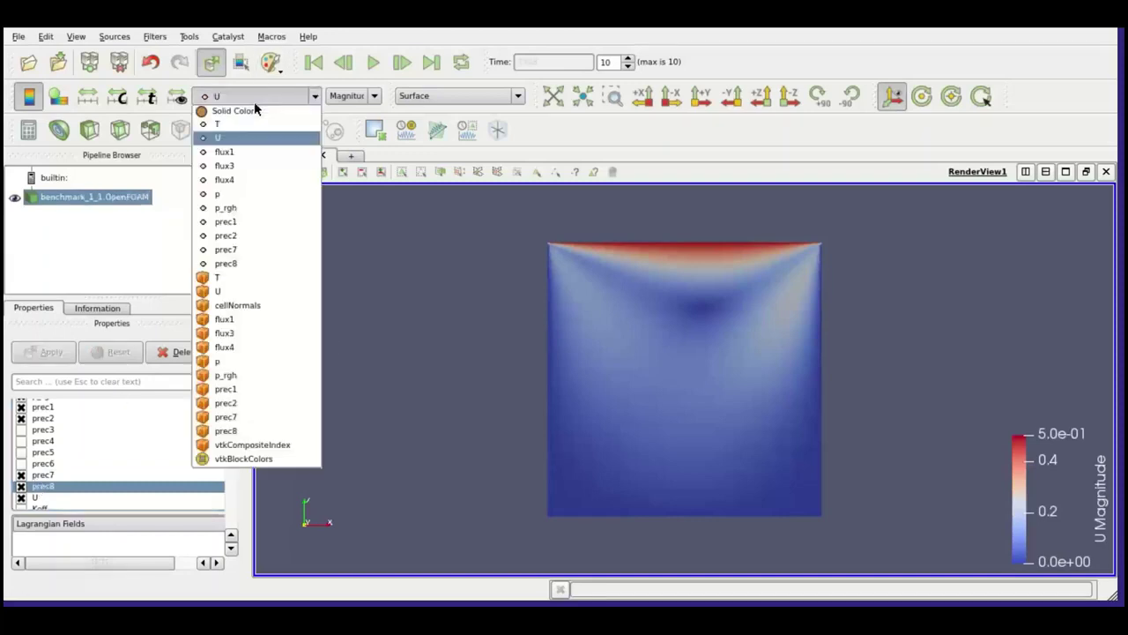
{"action": "left_click", "coordinate": [224, 152]}
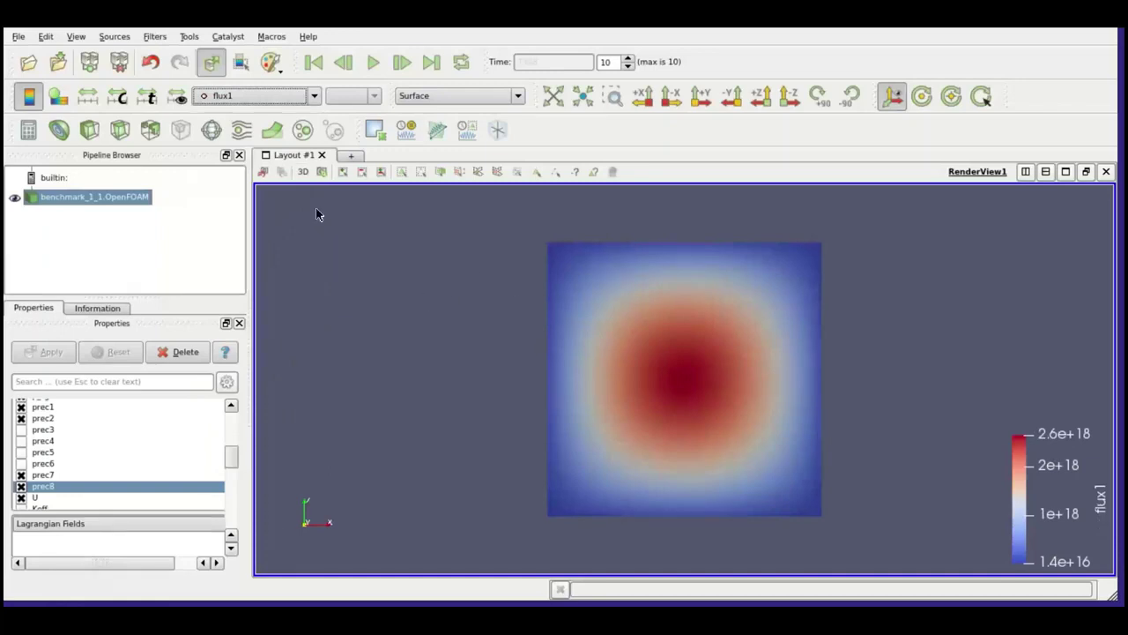
{"action": "left_click", "coordinate": [257, 97]}
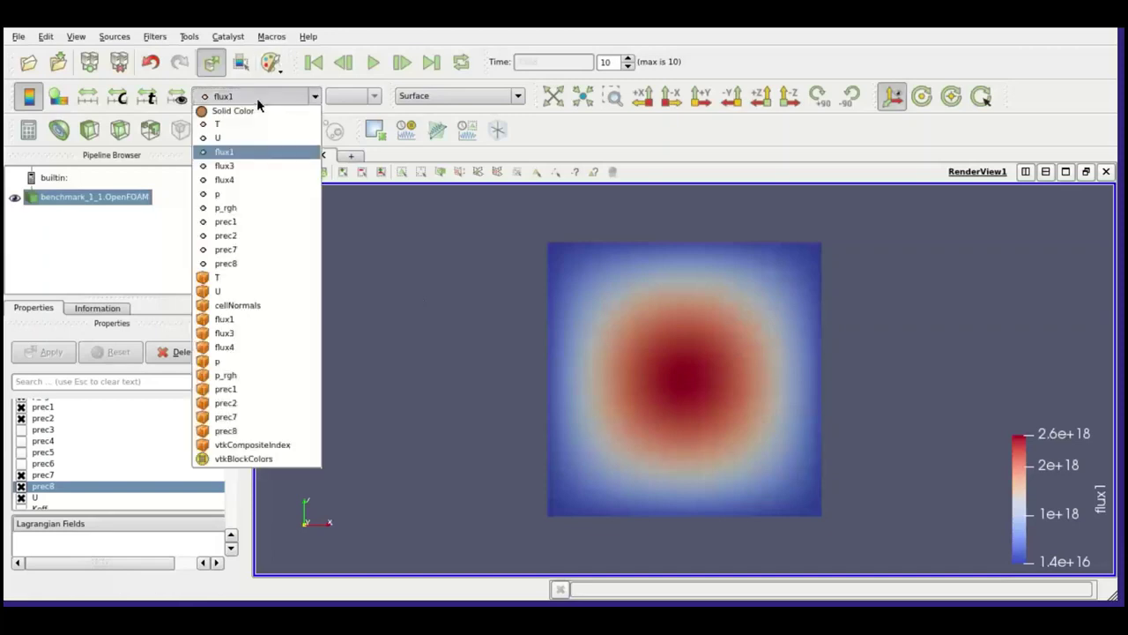
{"action": "left_click", "coordinate": [233, 221]}
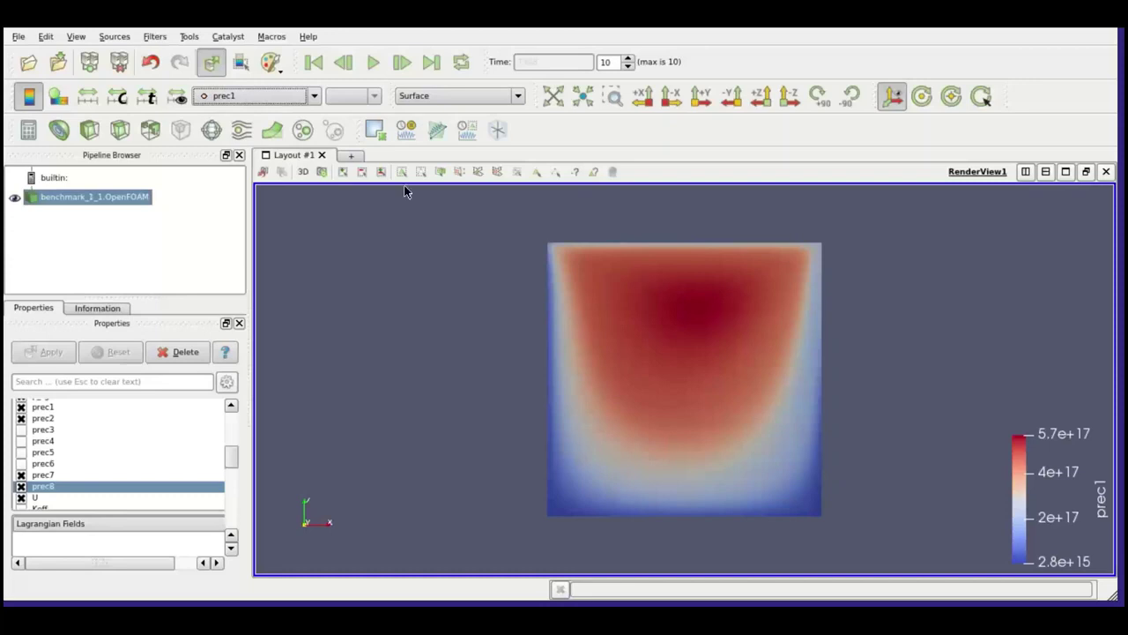
- Compare the precursor point fields by coloring the mesh by prec2, prec8 and again prec1
{"action": "left_click", "coordinate": [239, 97]}
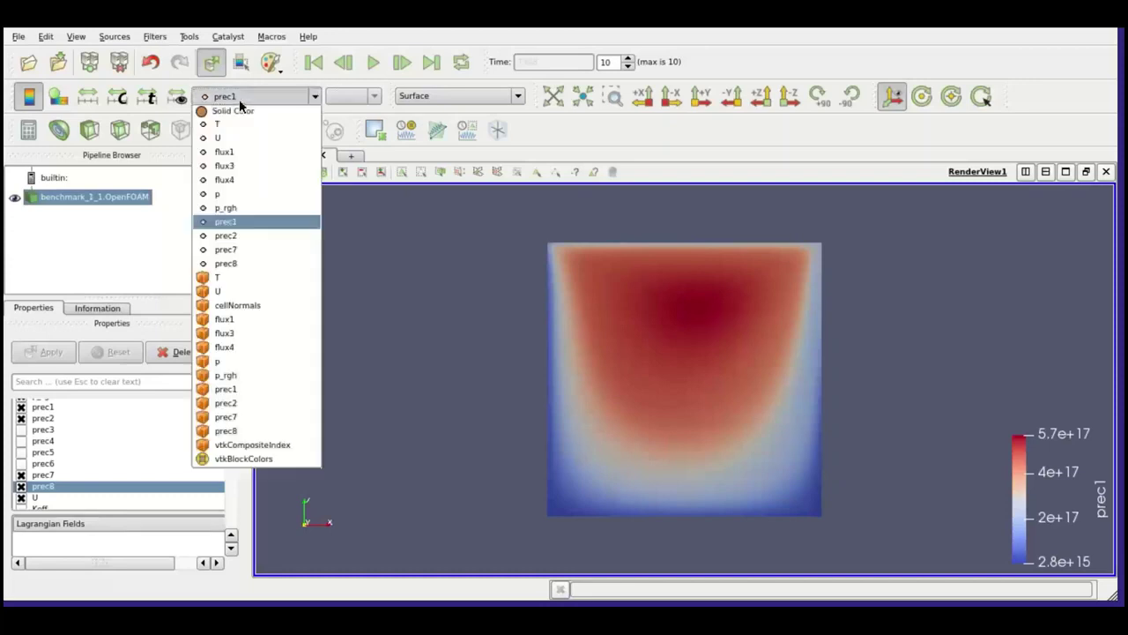
{"action": "left_click", "coordinate": [243, 236]}
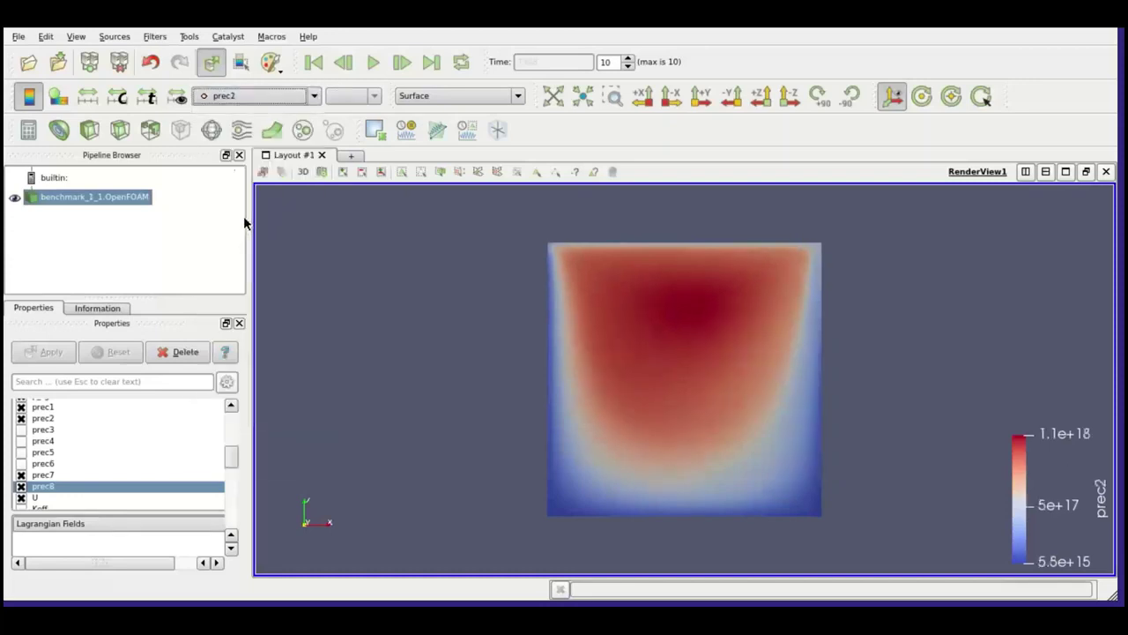
{"action": "left_click", "coordinate": [234, 97]}
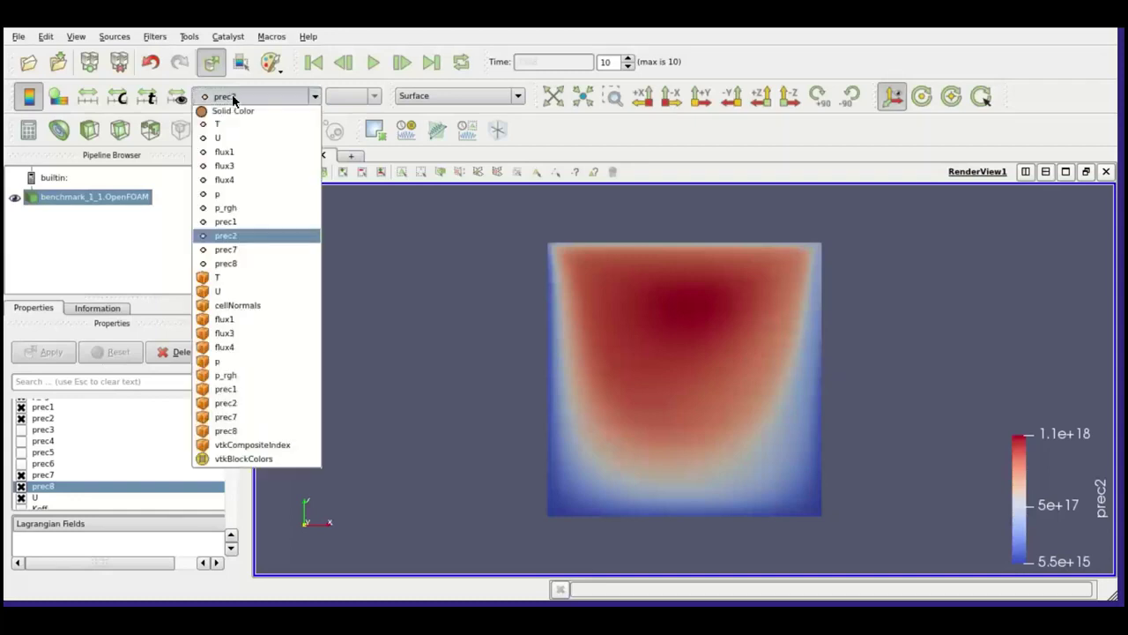
{"action": "left_click", "coordinate": [226, 263]}
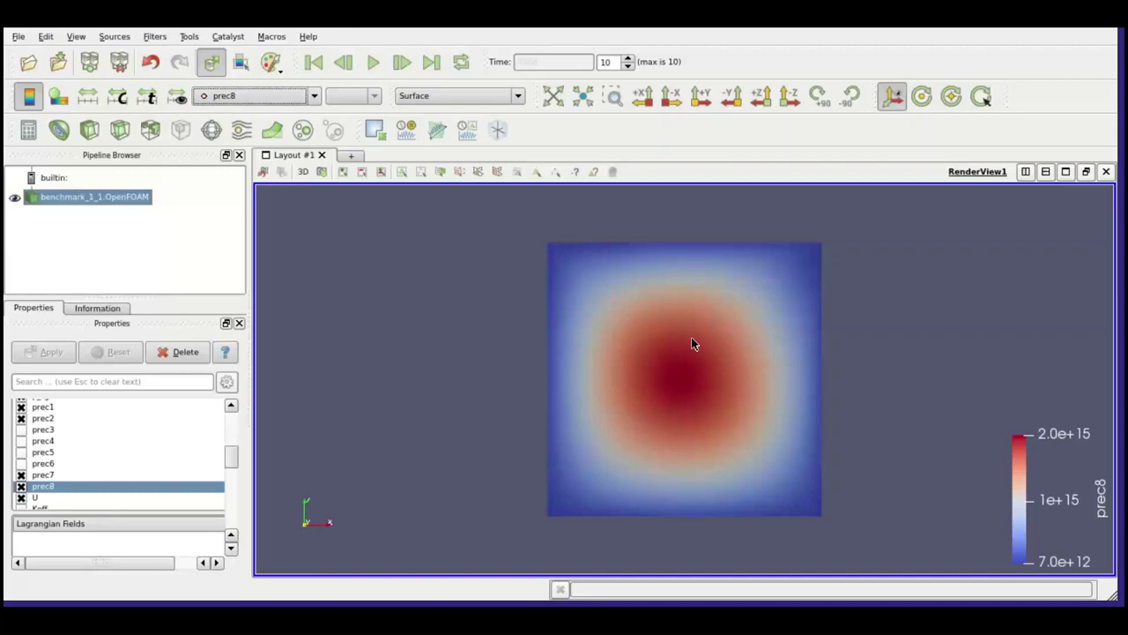
{"action": "left_click", "coordinate": [269, 97]}
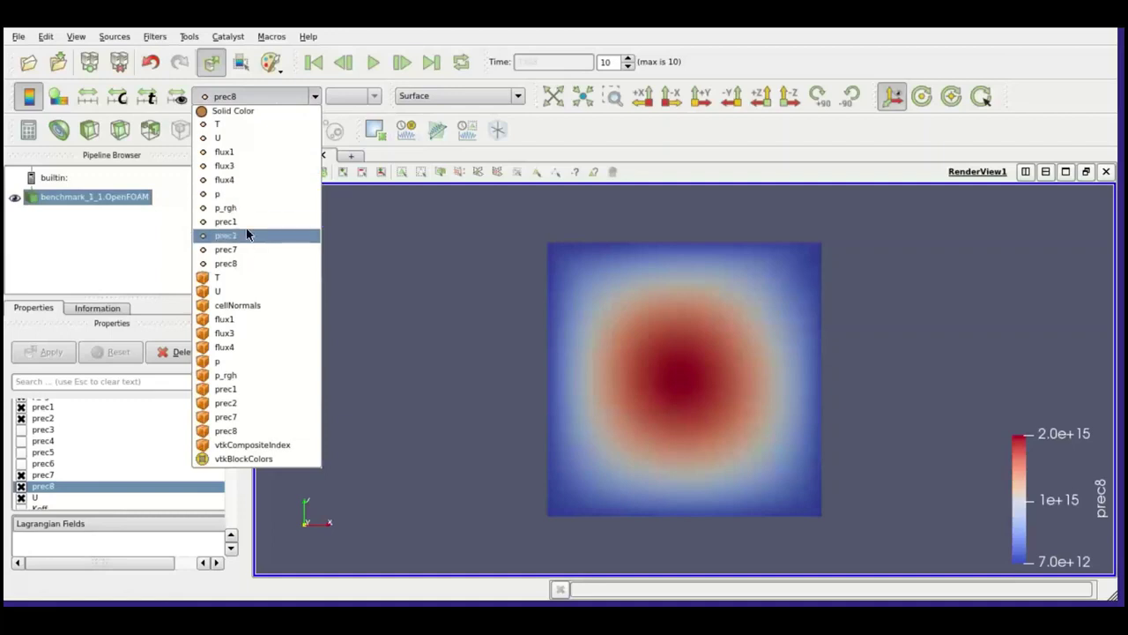
{"action": "left_click", "coordinate": [247, 221]}
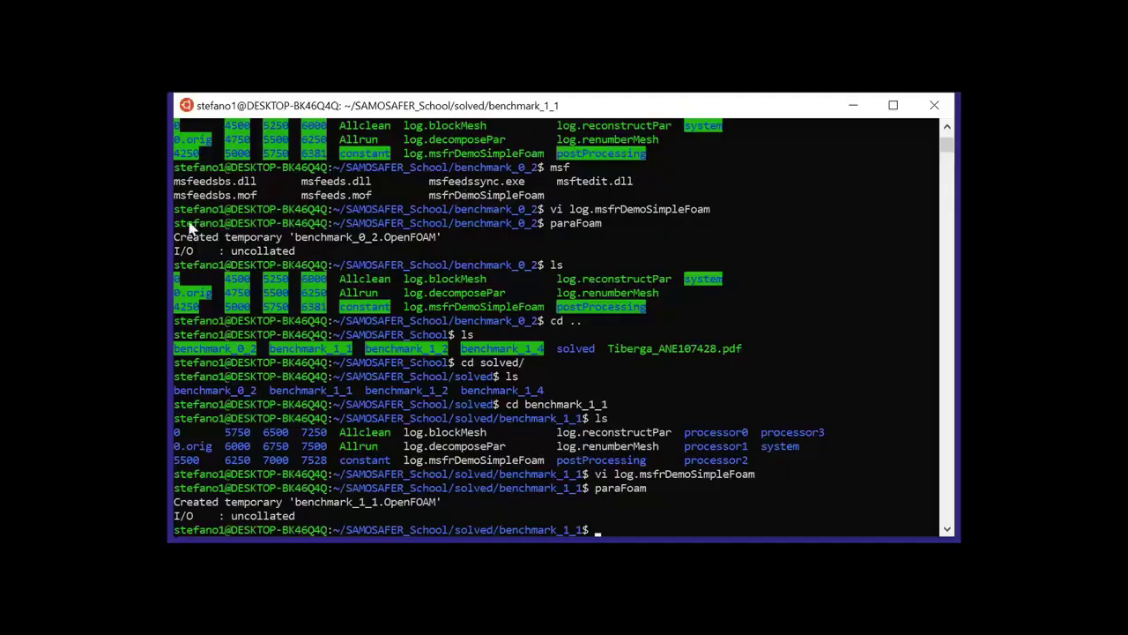
- In the terminal, list the benchmark_1_1 folder, go back up to the solved folder and list its contents
{"action": "left_click", "coordinate": [239, 321]}
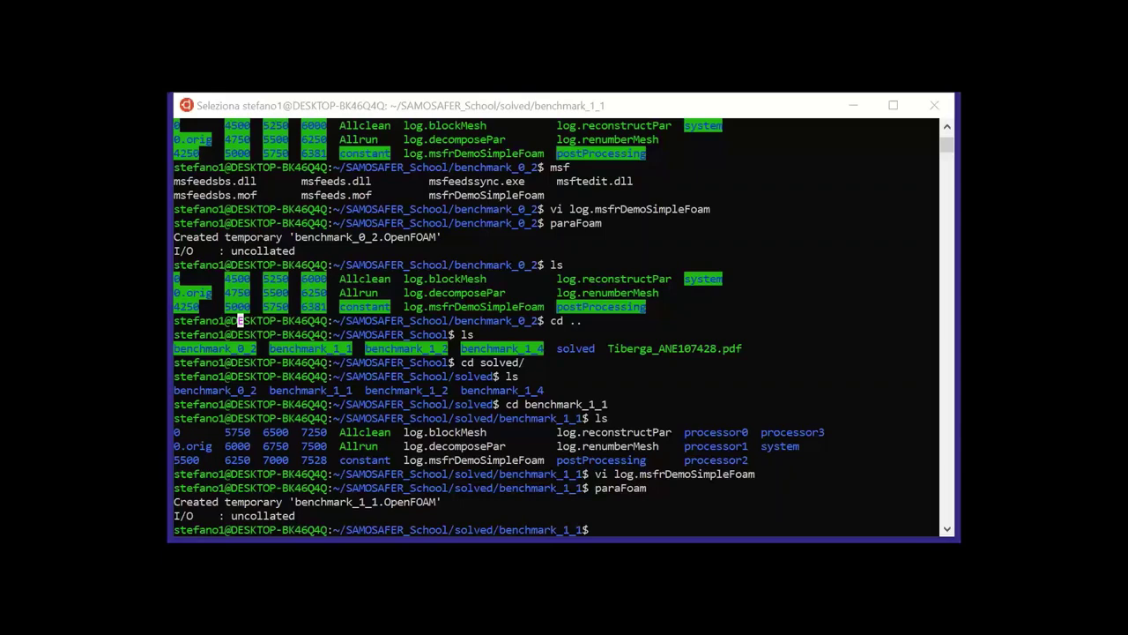
{"action": "left_click", "coordinate": [847, 514]}
{"action": "type", "text": "la"}
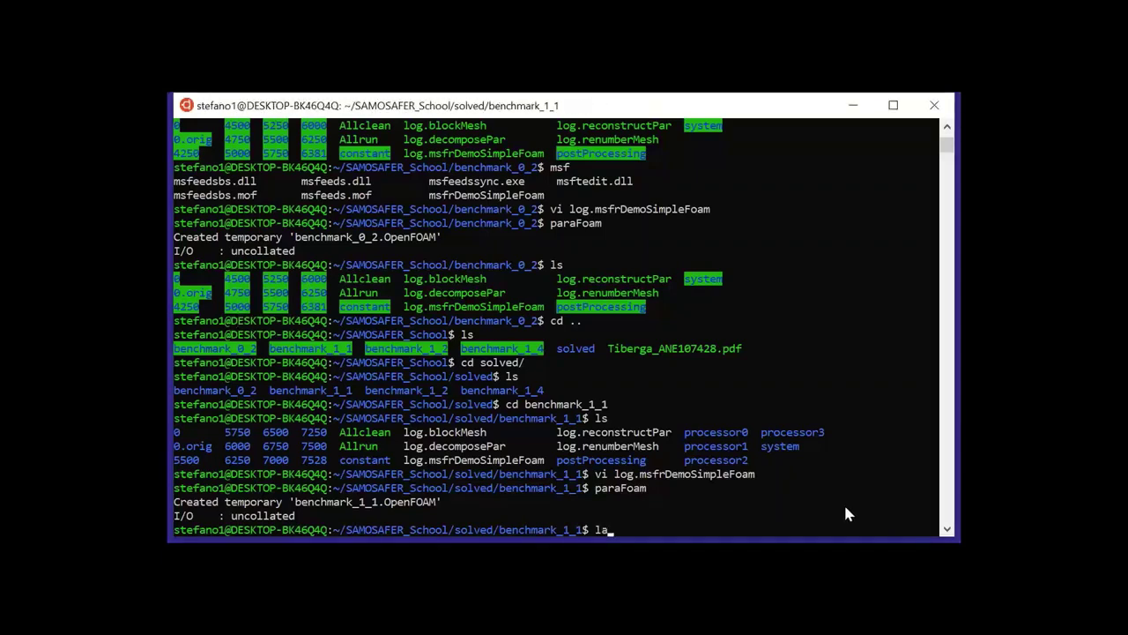
{"action": "key", "text": "Return"}
{"action": "type", "text": "cd .."}
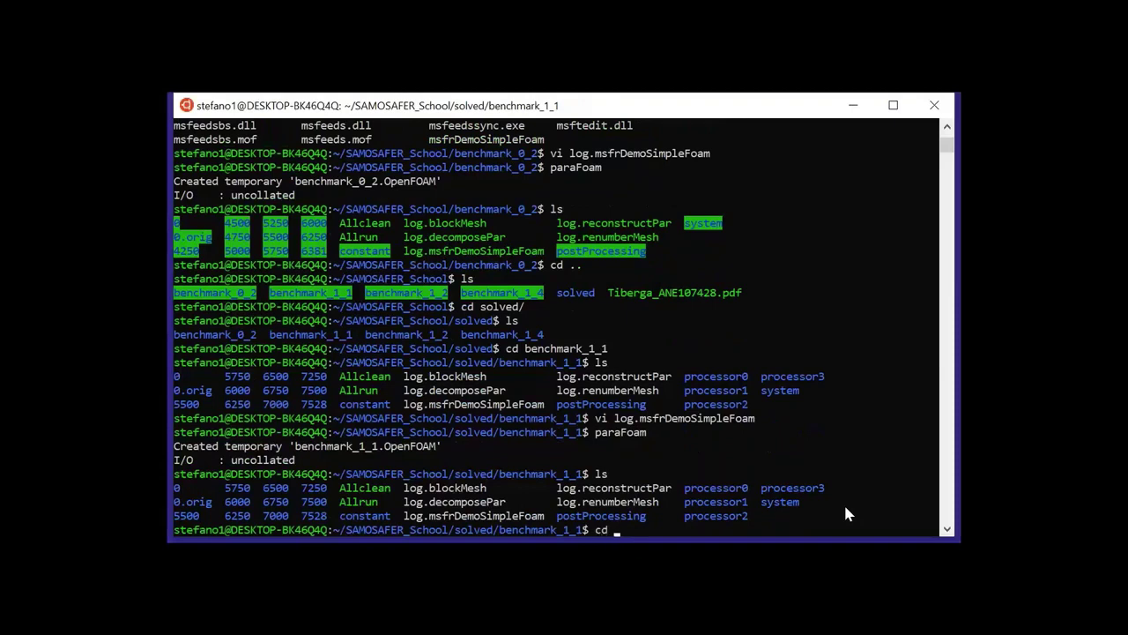
{"action": "key", "text": "Return"}
{"action": "type", "text": "ls"}
{"action": "key", "text": "Return"}
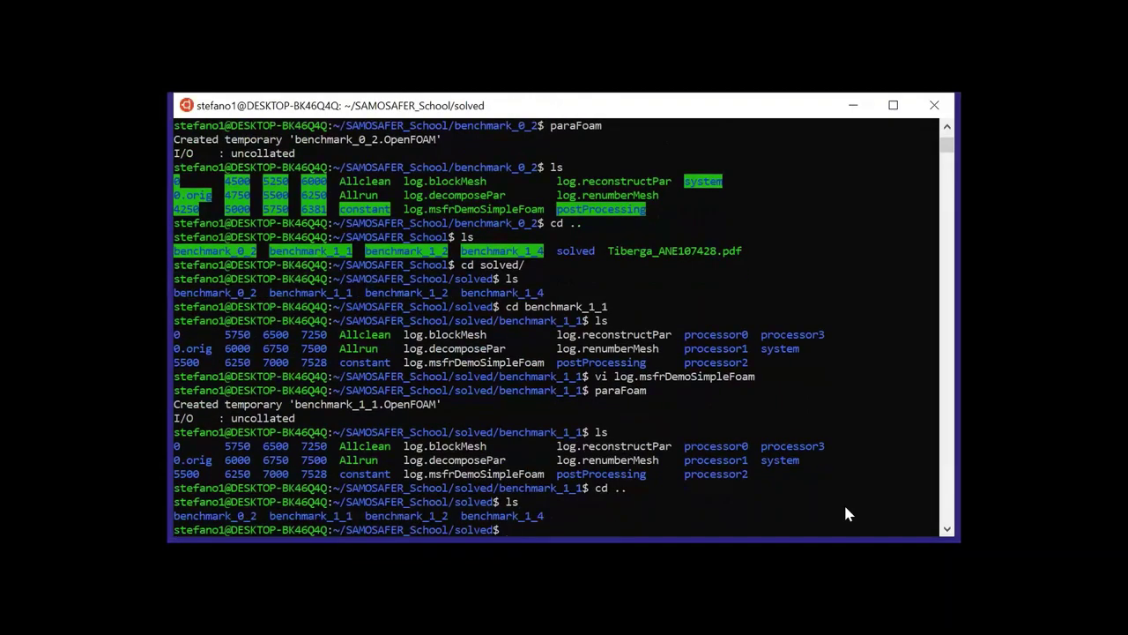
- Change into the benchmark_1_2 case folder and list its contents
{"action": "type", "text": "cd benchmark_1_2"}
{"action": "key", "text": "Return"}
{"action": "type", "text": "ls"}
{"action": "key", "text": "Return"}
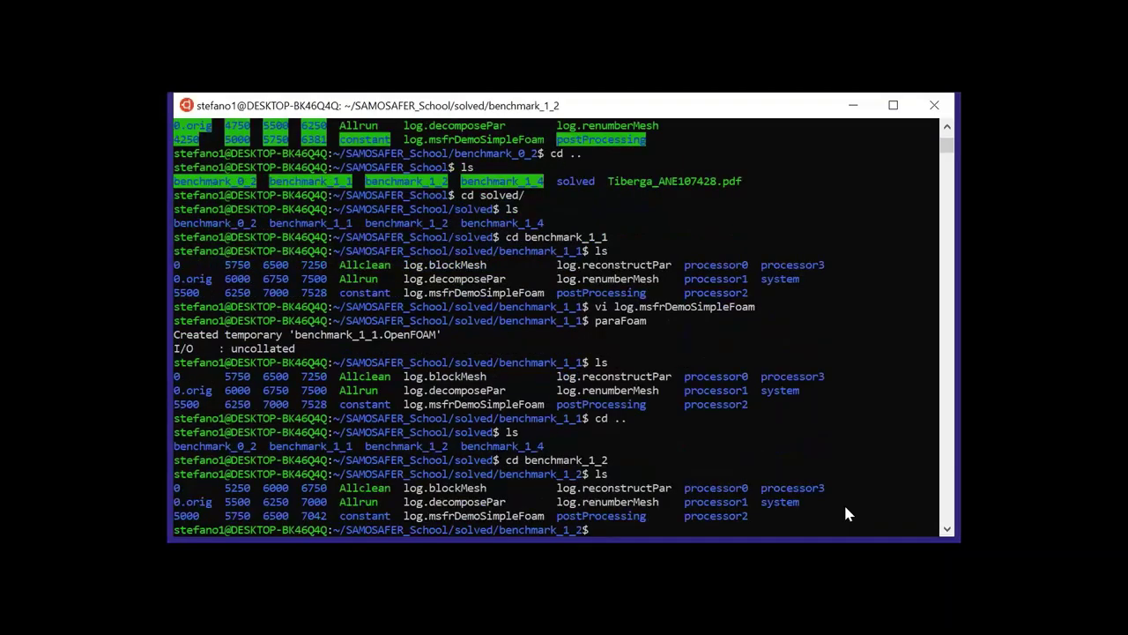
- Change into the system folder of benchmark_1_2, list its files and open controlDict in vi
{"action": "type", "text": "cd system/"}
{"action": "key", "text": "Return"}
{"action": "type", "text": "ls"}
{"action": "key", "text": "Return"}
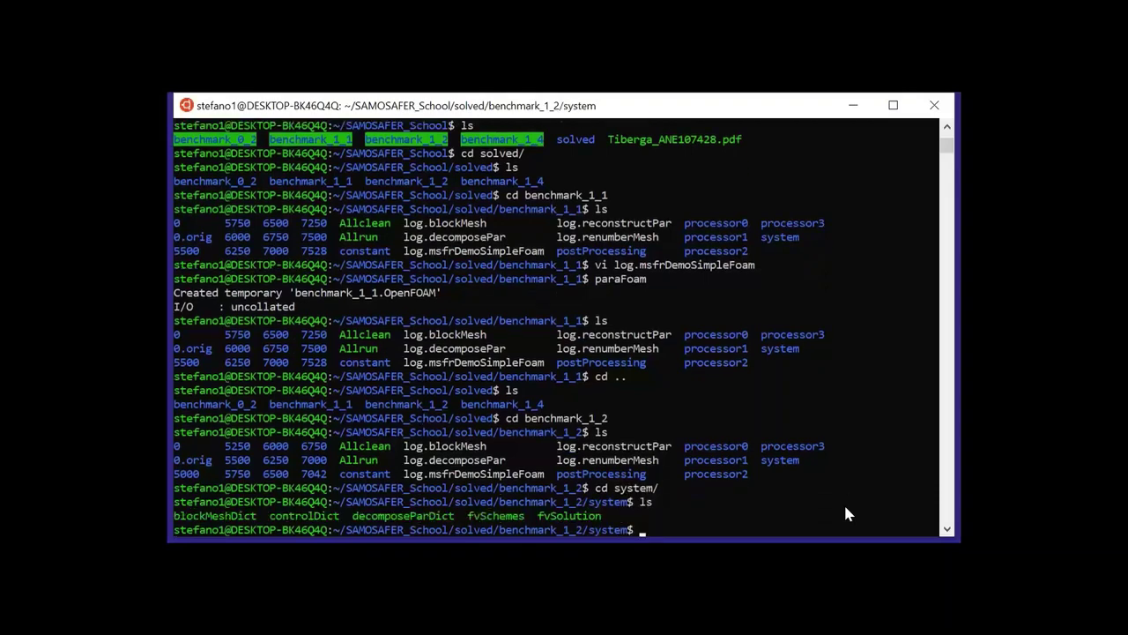
{"action": "type", "text": "vi con"}
{"action": "key", "text": "Tab"}
{"action": "key", "text": "Return"}
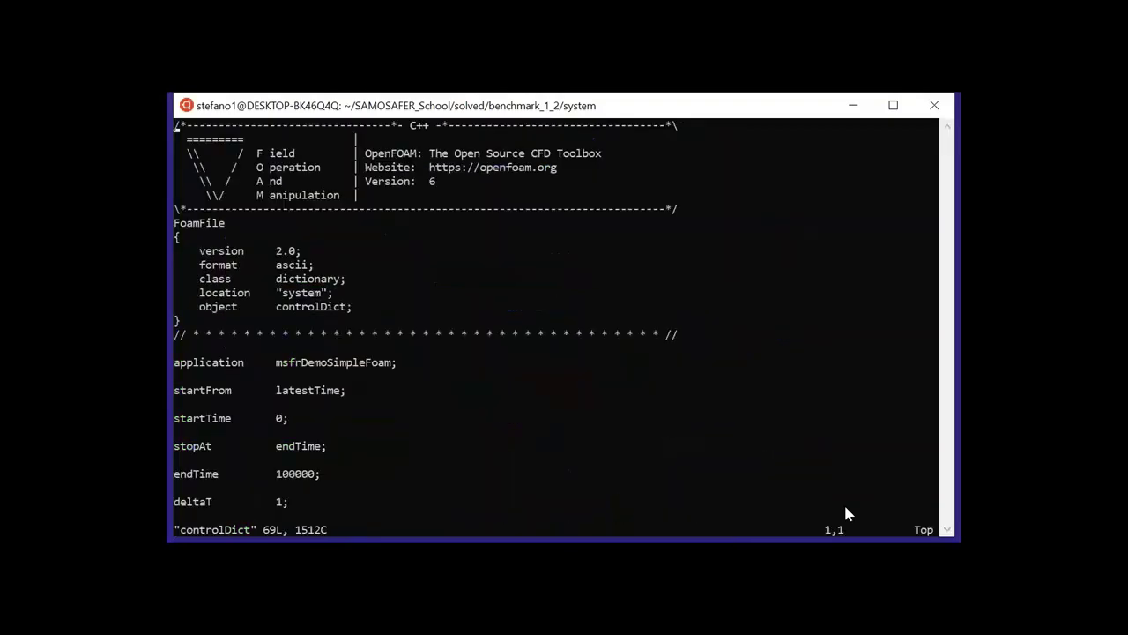
- Examine the controlDict settings down to the nominalPower and tempCoupling entries
{"action": "key", "text": "ctrl+f"}
{"action": "key", "text": "Down"}
{"action": "key", "text": "Down"}
{"action": "key", "text": "Down"}
{"action": "key", "text": "Down"}
{"action": "key", "text": "Down"}
{"action": "key", "text": "Down"}
{"action": "key", "text": "Down"}
{"action": "key", "text": "Down"}
{"action": "key", "text": "Down"}
{"action": "key", "text": "Down"}
{"action": "key", "text": "Down"}
{"action": "key", "text": "Down"}
{"action": "key", "text": "Down"}
{"action": "key", "text": "Down"}
{"action": "key", "text": "Down"}
{"action": "key", "text": "Down"}
{"action": "key", "text": "Down"}
{"action": "key", "text": "Down"}
{"action": "key", "text": "Down"}
{"action": "key", "text": "Down"}
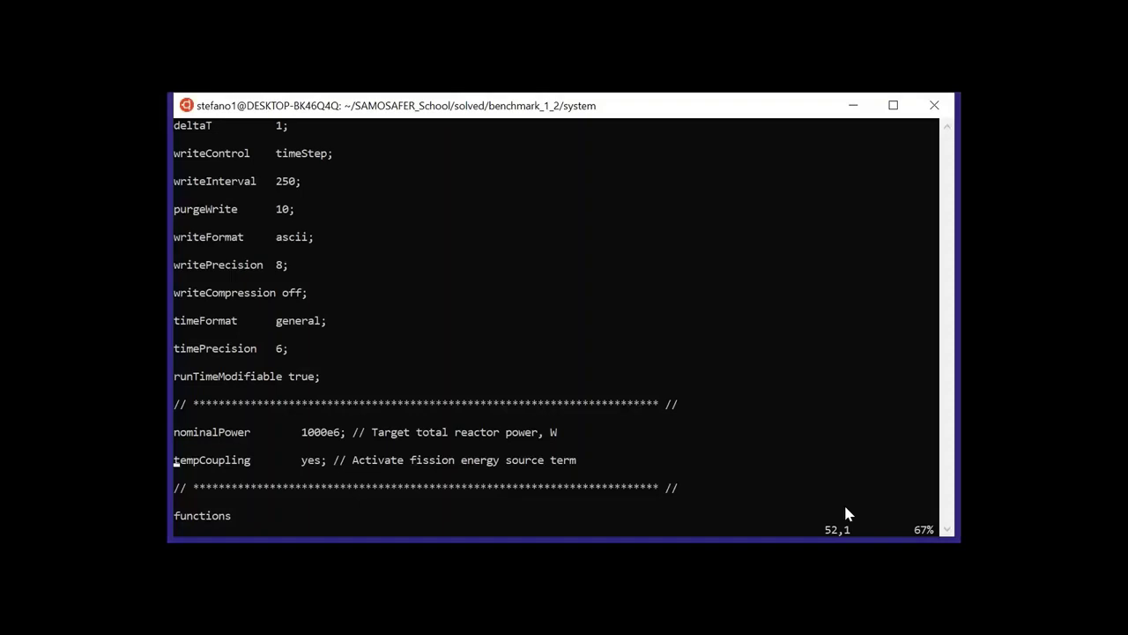
- Save controlDict and quit vi to return to the system folder prompt
{"action": "type", "text": ":"}
{"action": "type", "text": "w"}
{"action": "type", "text": "q"}
{"action": "key", "text": "Return"}
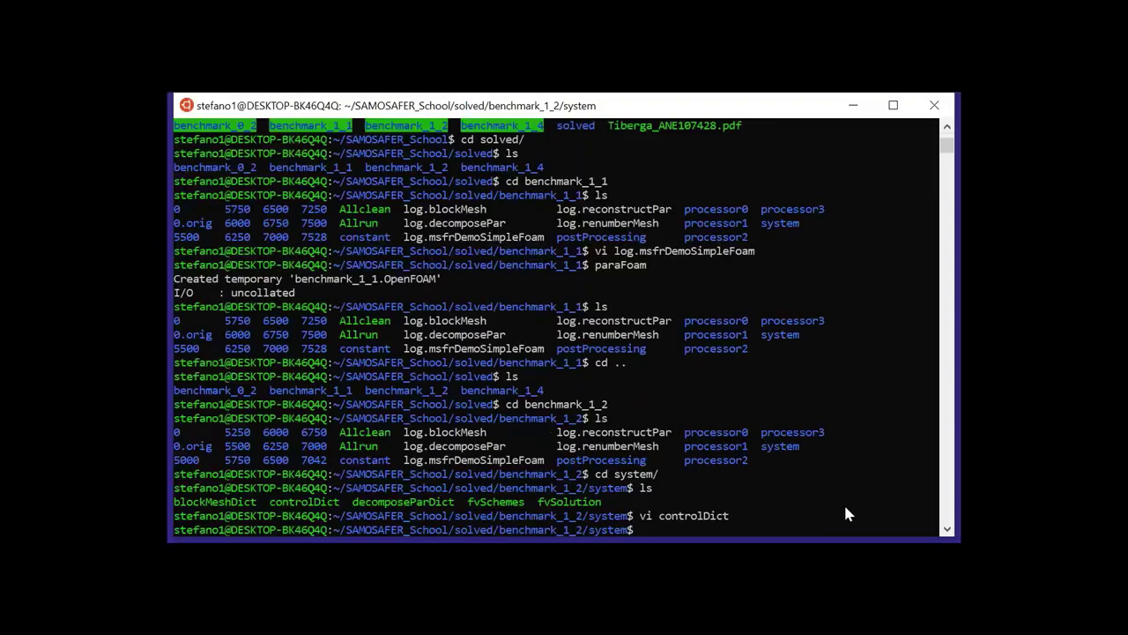
{"action": "type", "text": "vi log.msfr"}
{"action": "key", "text": "BackSpace"}
{"action": "key", "text": "BackSpace"}
{"action": "key", "text": "BackSpace"}
{"action": "key", "text": "BackSpace"}
{"action": "key", "text": "BackSpace"}
{"action": "key", "text": "BackSpace"}
{"action": "key", "text": "BackSpace"}
{"action": "key", "text": "BackSpace"}
{"action": "key", "text": "BackSpace"}
{"action": "key", "text": "BackSpace"}
{"action": "key", "text": "BackSpace"}
- Go back up to the benchmark_1_2 folder and open log.msfrDemoSimpleFoam in vi
{"action": "type", "text": "cd .."}
{"action": "key", "text": "Return"}
{"action": "type", "text": "vi log.m"}
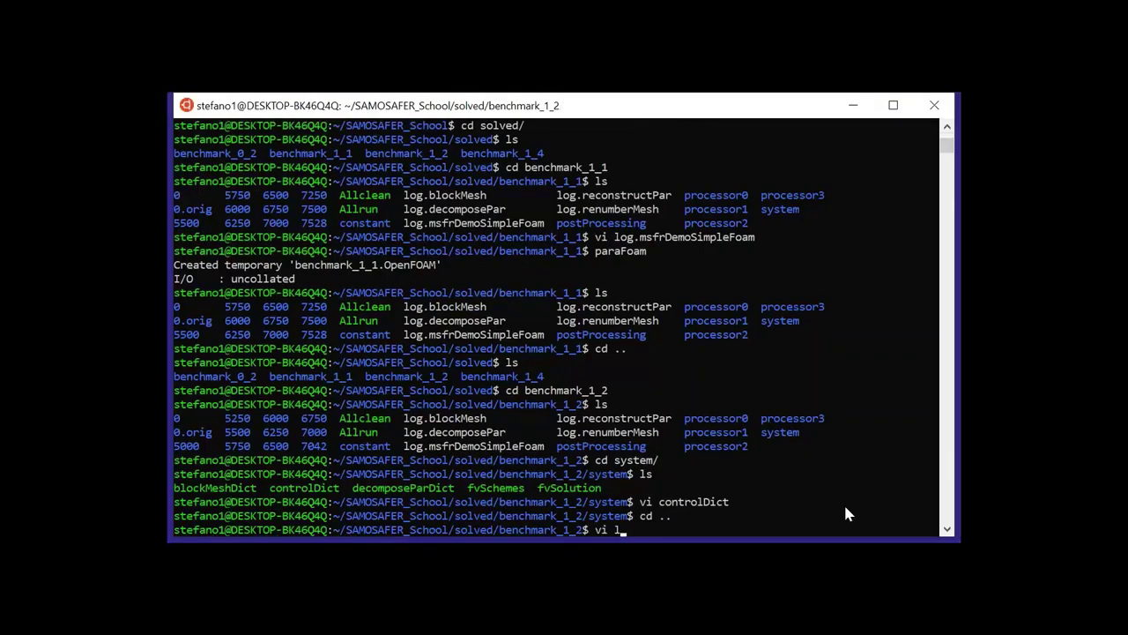
{"action": "key", "text": "Tab"}
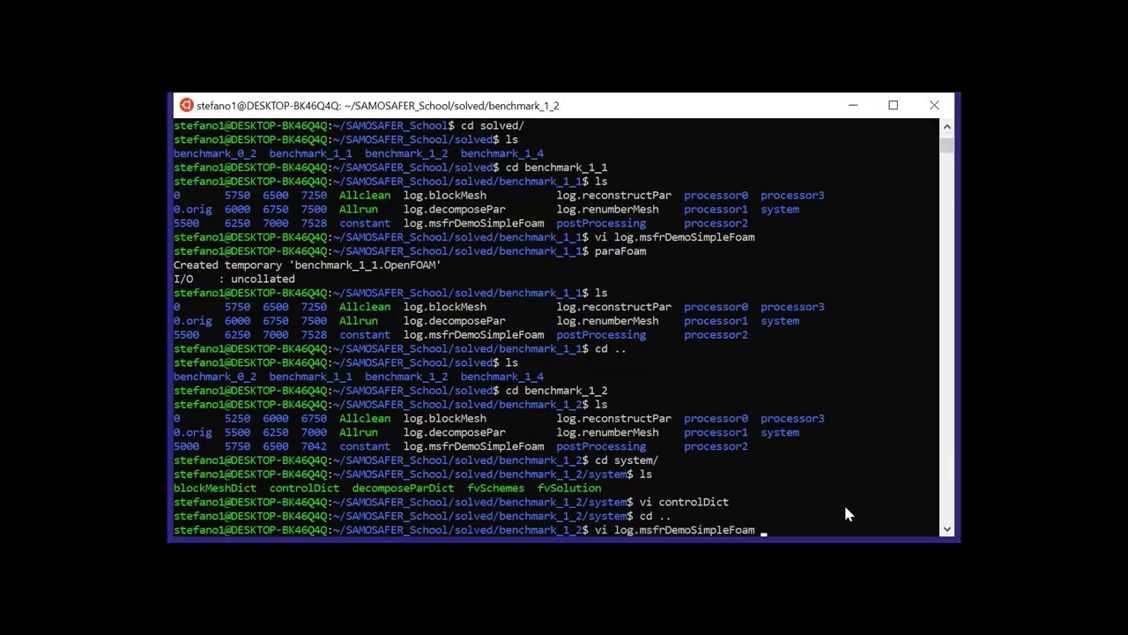
{"action": "key", "text": "Return"}
- Examine the end of the solver log, including the power, Keff and reactivity lines of the last iteration
{"action": "key", "text": "k"}
{"action": "key", "text": "k"}
{"action": "key", "text": "k"}
{"action": "key", "text": "k"}
{"action": "key", "text": "k"}
{"action": "key", "text": "k"}
{"action": "key", "text": "k"}
{"action": "key", "text": "k"}
{"action": "key", "text": "k"}
{"action": "key", "text": "l"}
{"action": "key", "text": "l"}
{"action": "key", "text": "l"}
{"action": "key", "text": "l"}
{"action": "key", "text": "l"}
{"action": "key", "text": "l"}
{"action": "key", "text": "l"}
{"action": "key", "text": "l"}
{"action": "key", "text": "l"}
{"action": "key", "text": "l"}
{"action": "key", "text": "l"}
{"action": "key", "text": "l"}
{"action": "key", "text": "l"}
{"action": "key", "text": "l"}
{"action": "key", "text": "l"}
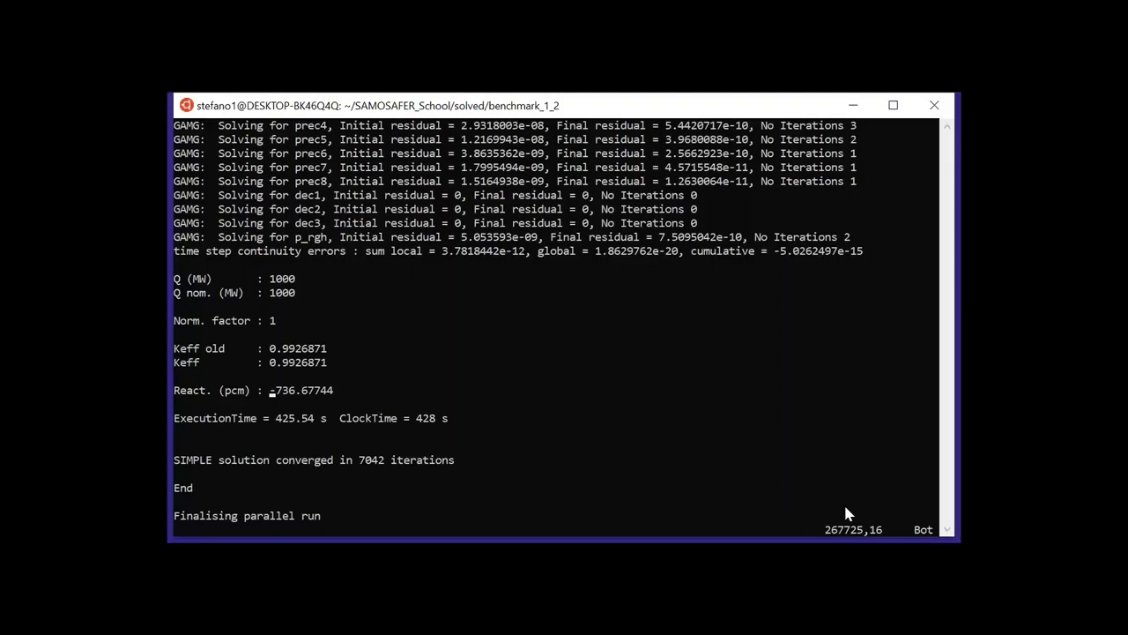
- Quit the log without saving and launch paraFoam for the benchmark_1_2 case
{"action": "type", "text": ":q"}
{"action": "key", "text": "Return"}
{"action": "type", "text": "paraFoam"}
{"action": "key", "text": "Return"}
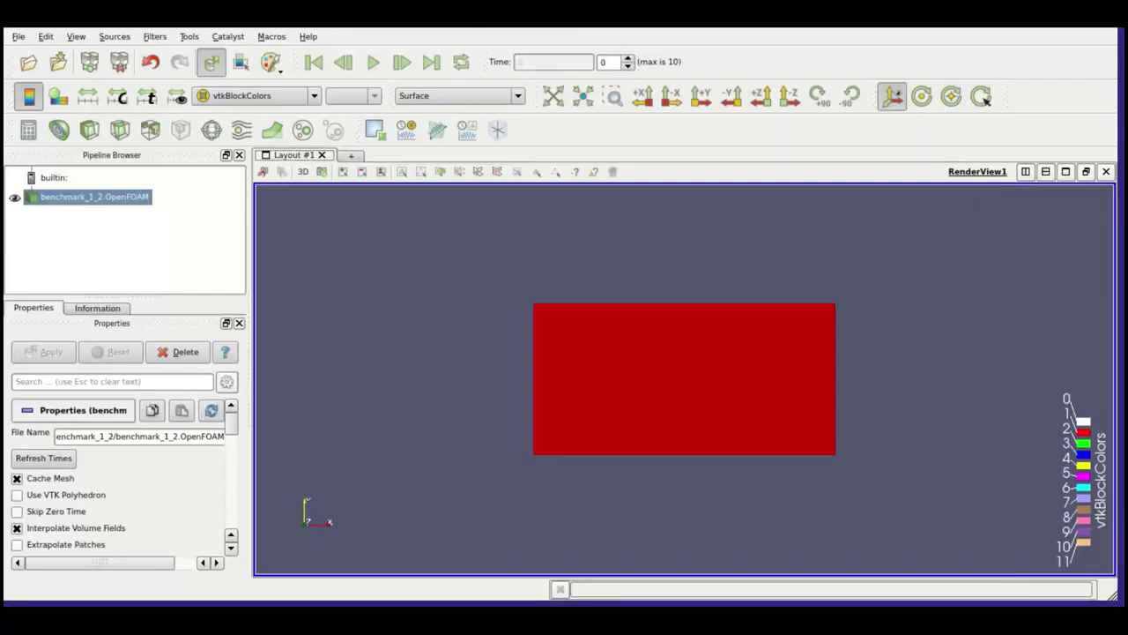
- Display the temperature field T at the last time step, viewed along +Y, with the colour scale fitted to its data range
{"action": "left_click", "coordinate": [231, 95]}
{"action": "left_click", "coordinate": [232, 125]}
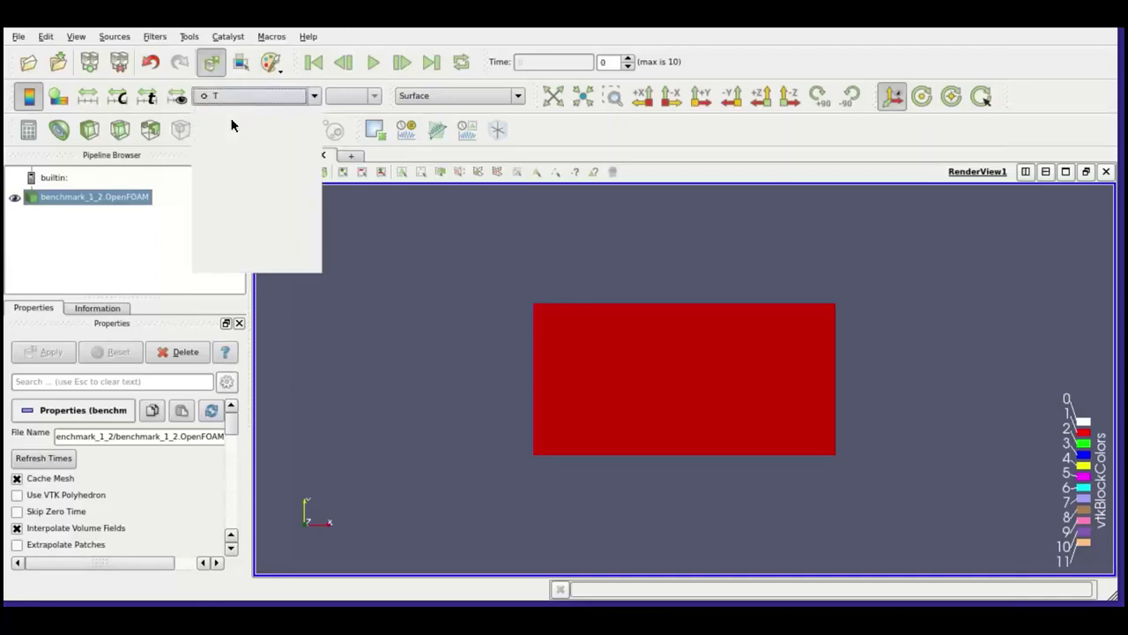
{"action": "left_click", "coordinate": [693, 103]}
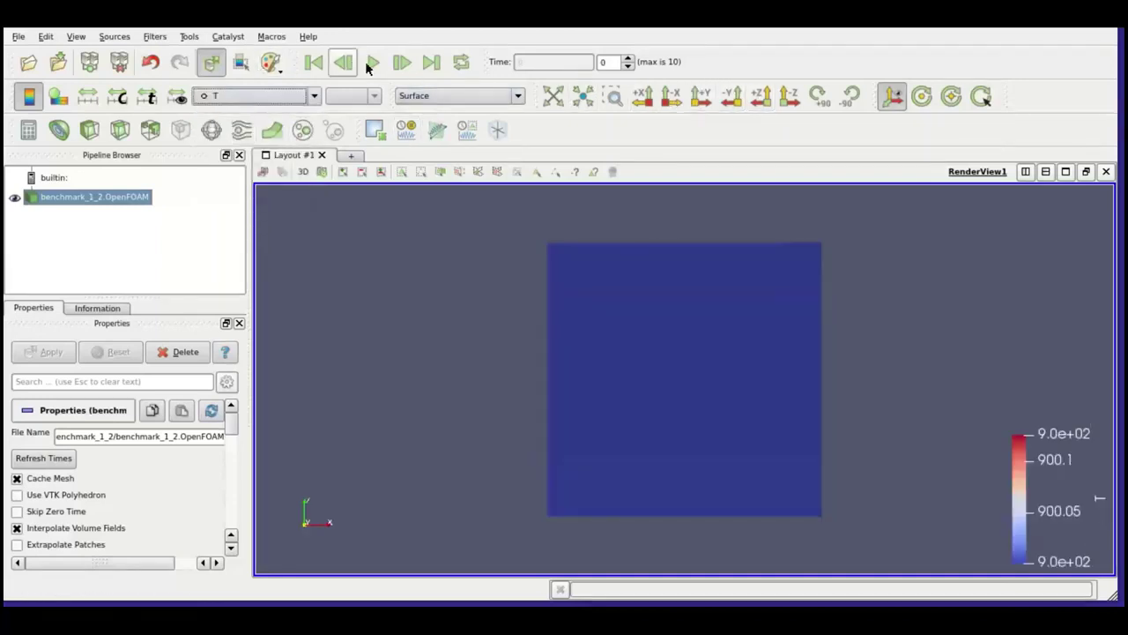
{"action": "left_click", "coordinate": [431, 62]}
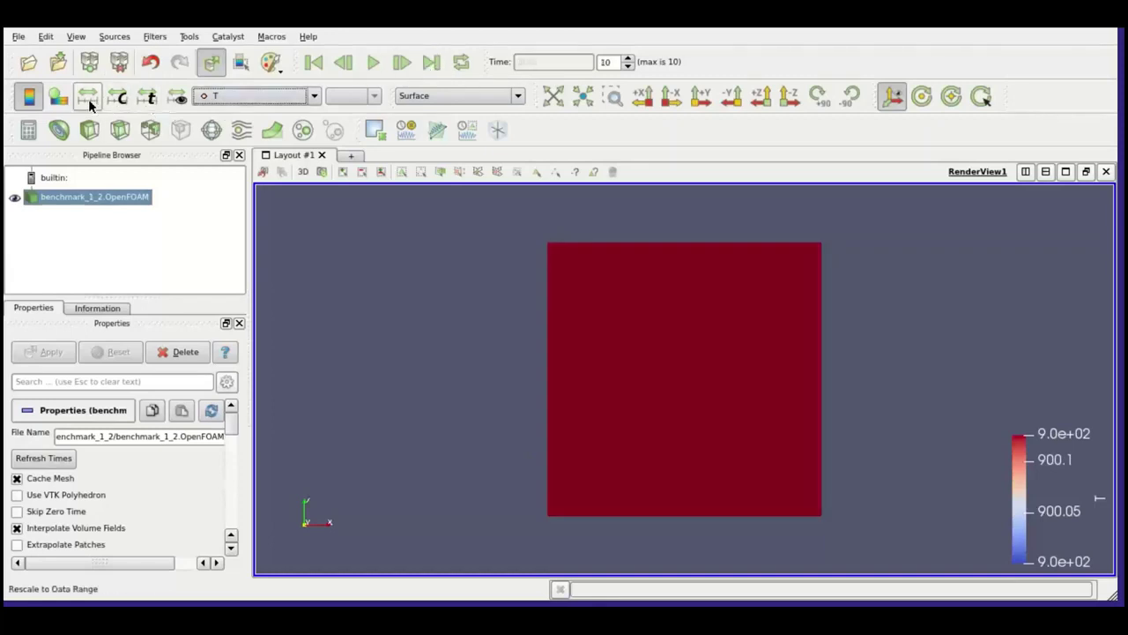
{"action": "left_click", "coordinate": [90, 102]}
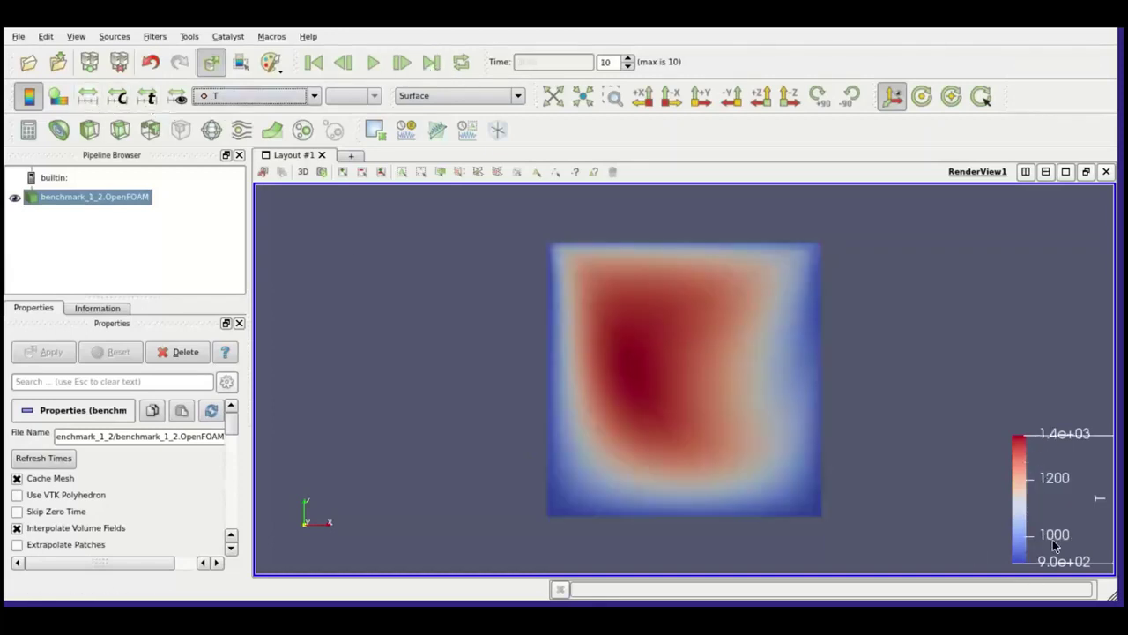